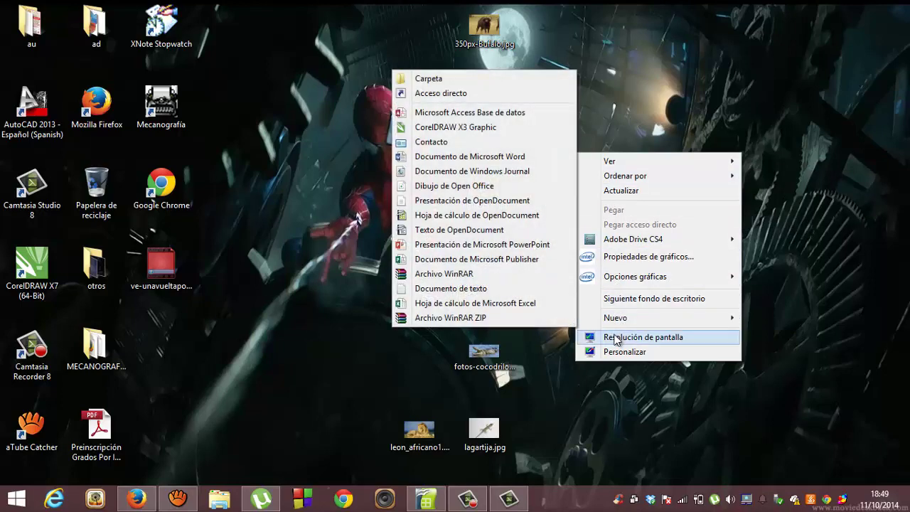
Create a new folder named "Animales" on the desktop
mouse_move(618, 324)
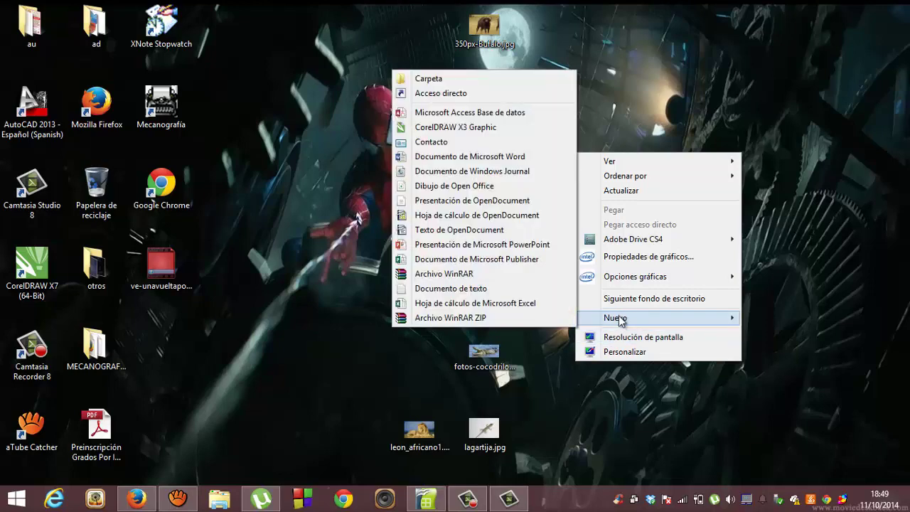
left_click(435, 79)
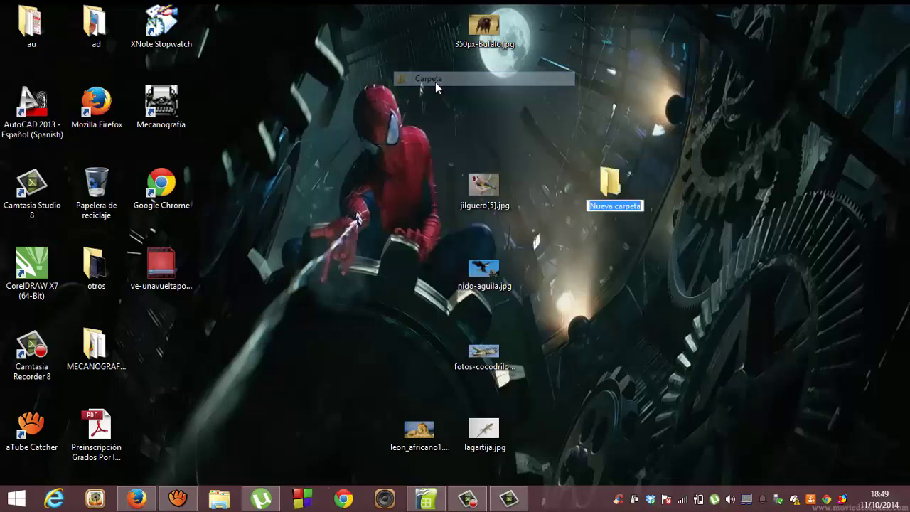
type("Anim")
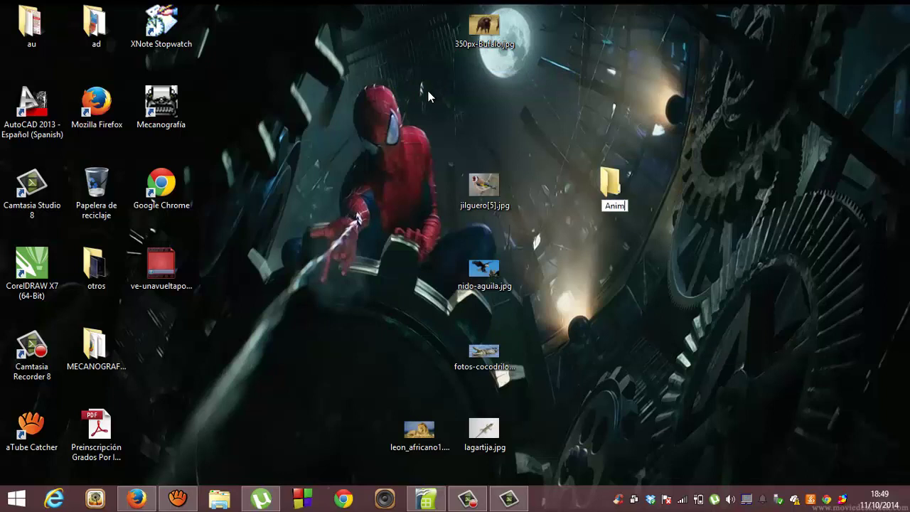
type("ales")
key("Return")
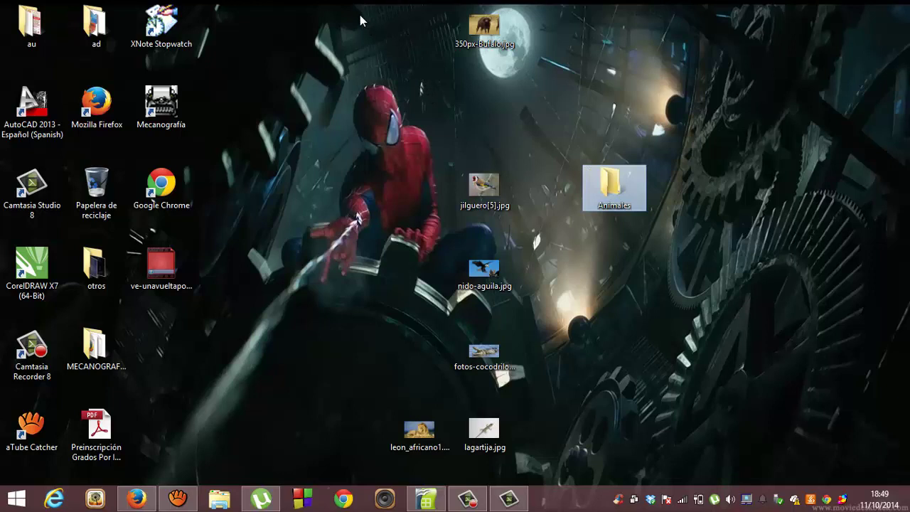
Move the six animal pictures on the desktop into the Animales folder together
left_click_drag(359, 15, 511, 448)
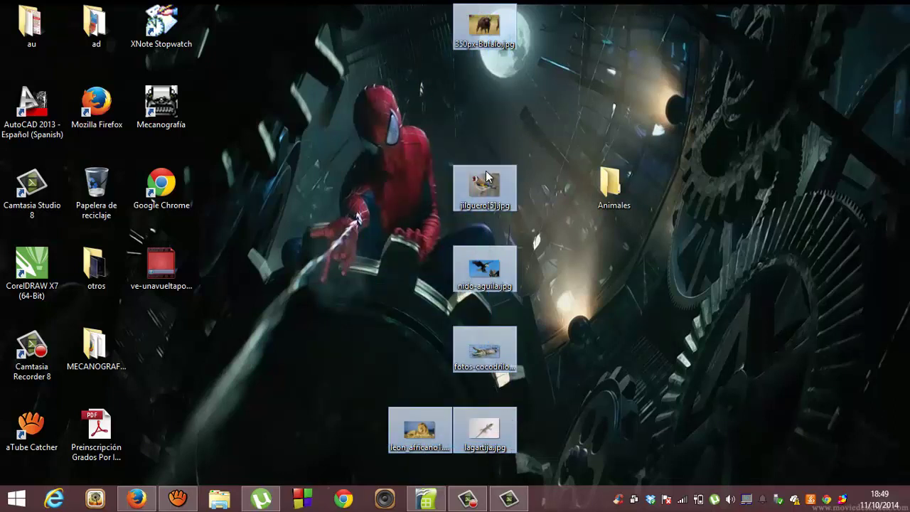
left_click_drag(486, 185, 611, 181)
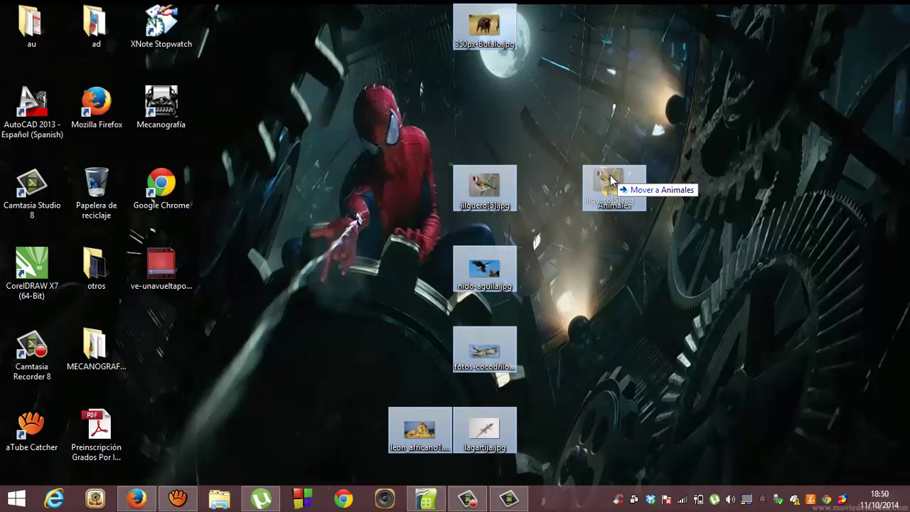
left_click_drag(611, 181, 610, 181)
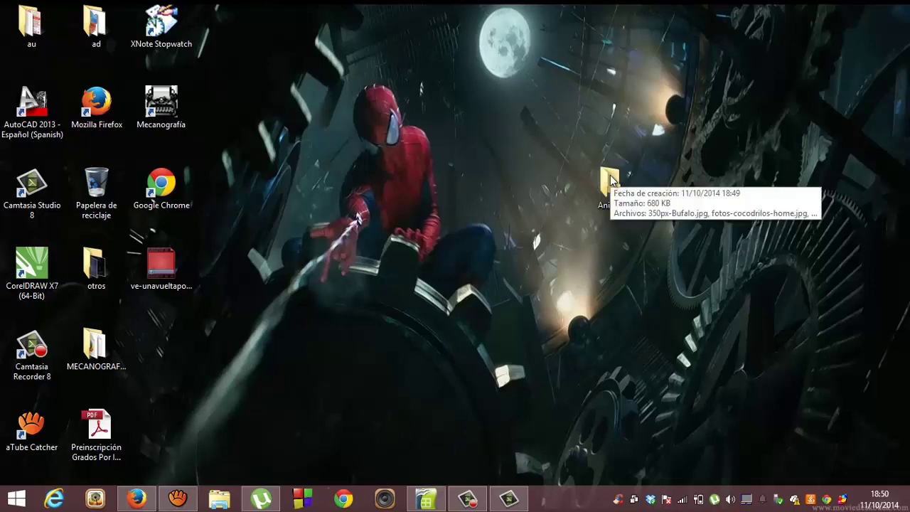
Open the Animales folder and create a subfolder named "Mamíferos" in it
double_click(609, 180)
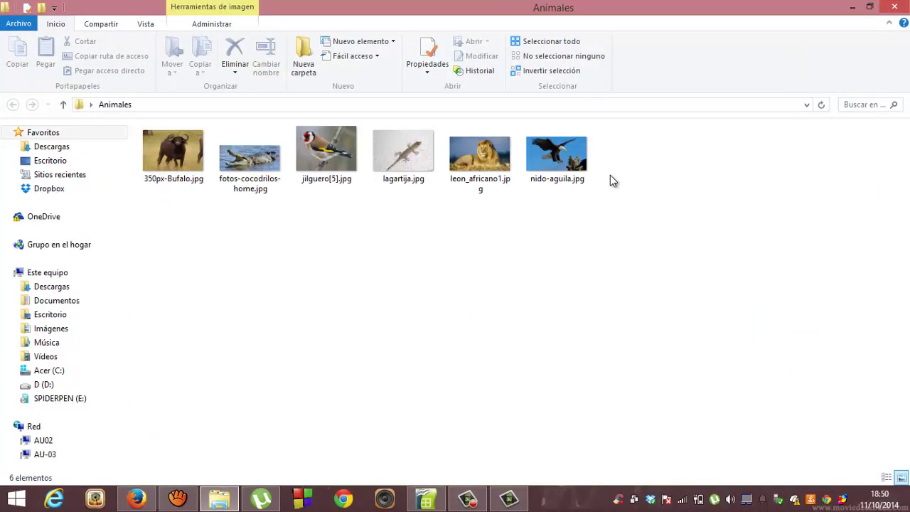
right_click(273, 246)
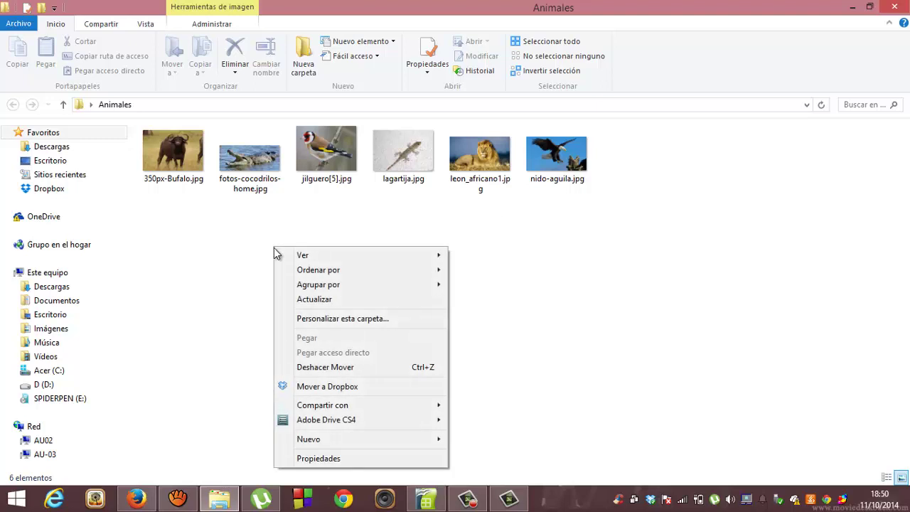
mouse_move(309, 440)
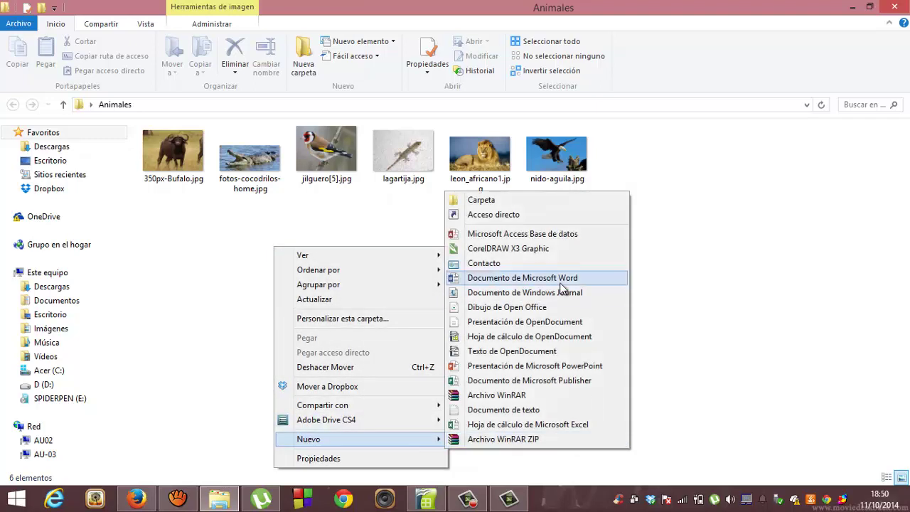
left_click(538, 202)
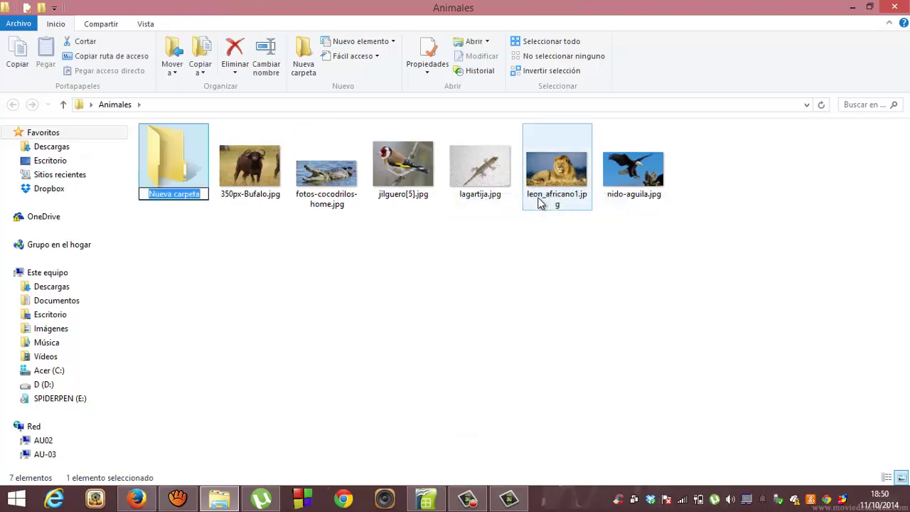
type("Ma")
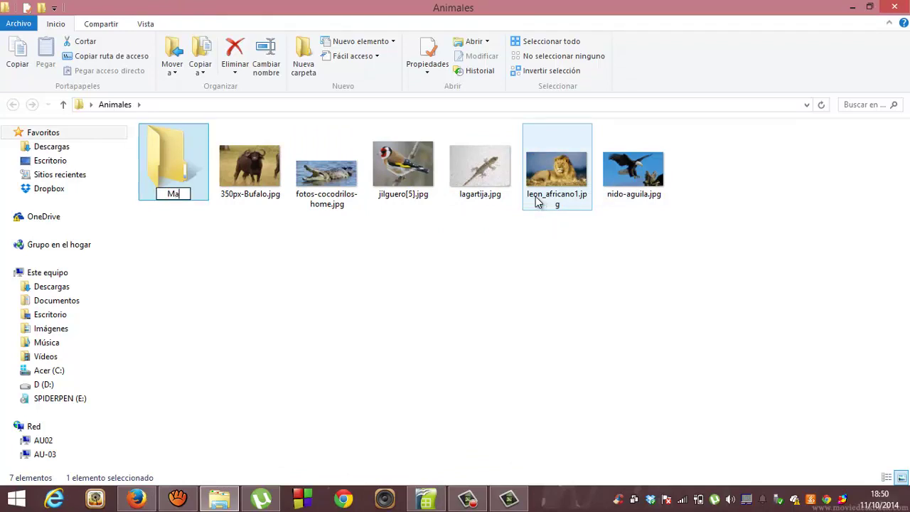
type("miferos")
key("Return")
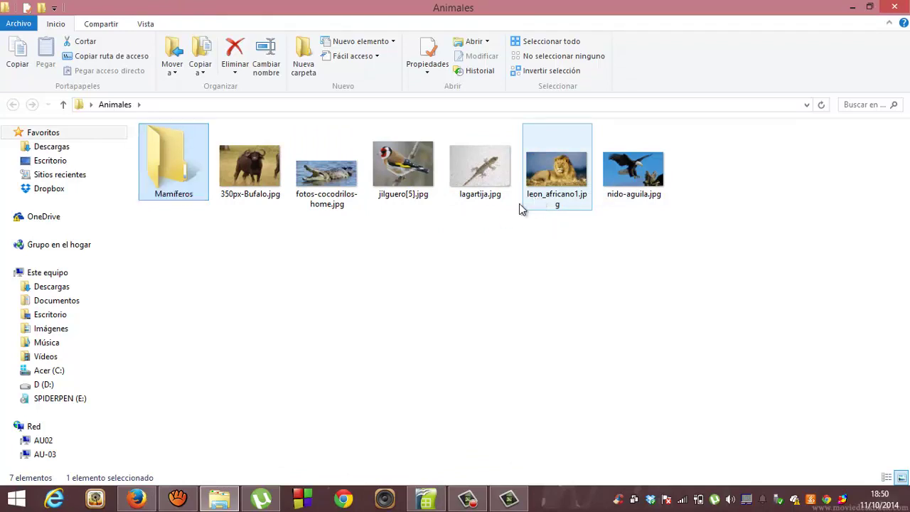
Create a second subfolder named "Aves" inside the Animales folder
right_click(419, 276)
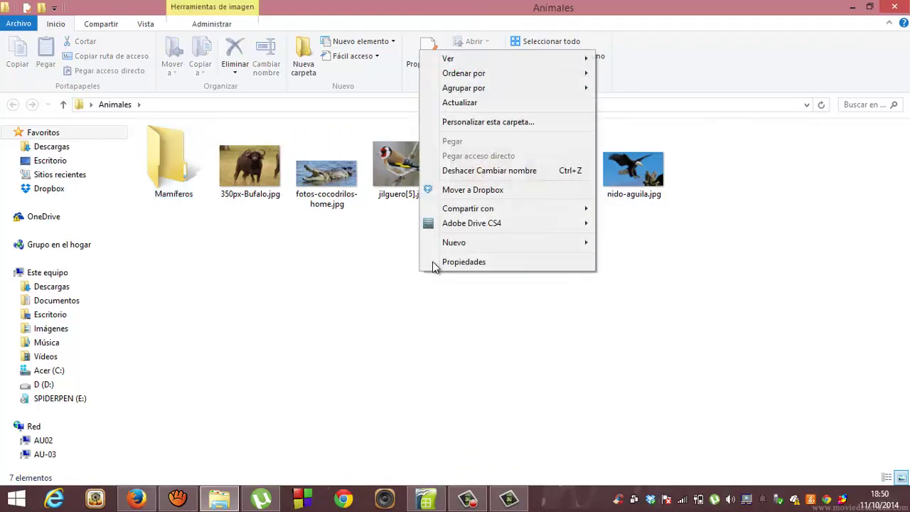
mouse_move(449, 249)
left_click(668, 243)
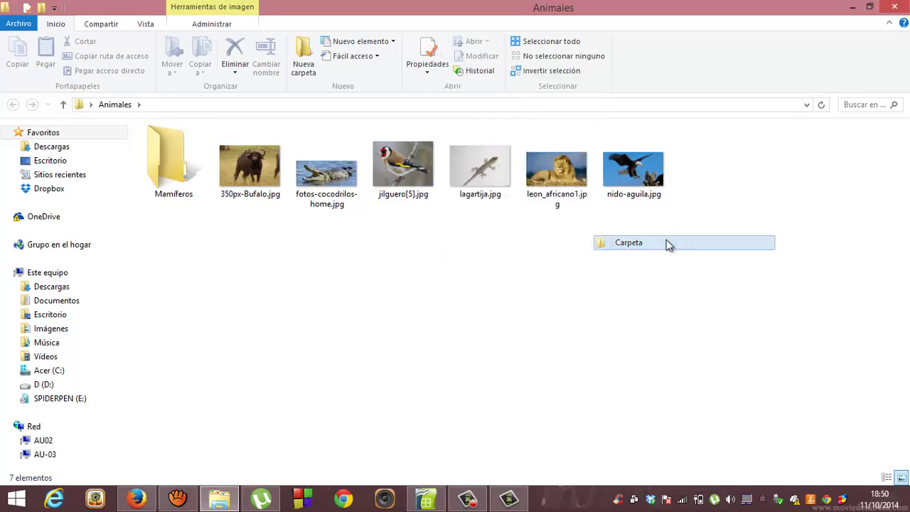
type("Aves")
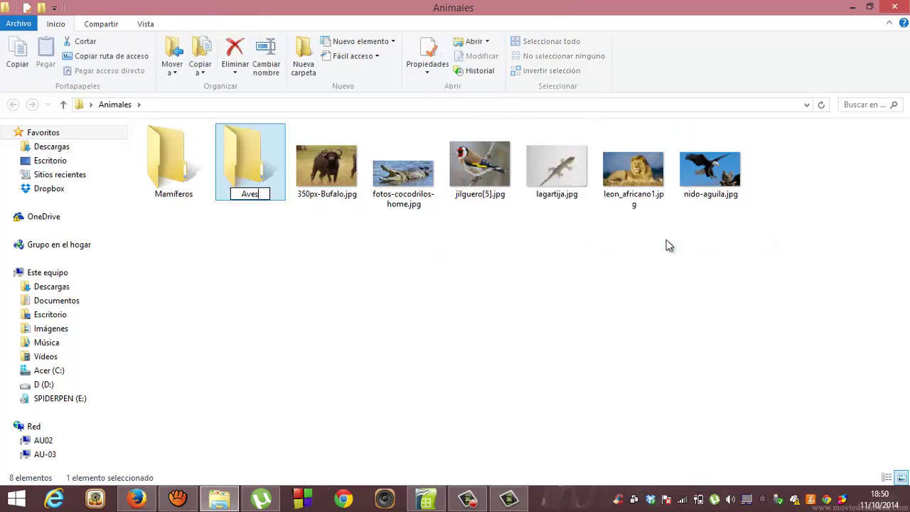
key("Return")
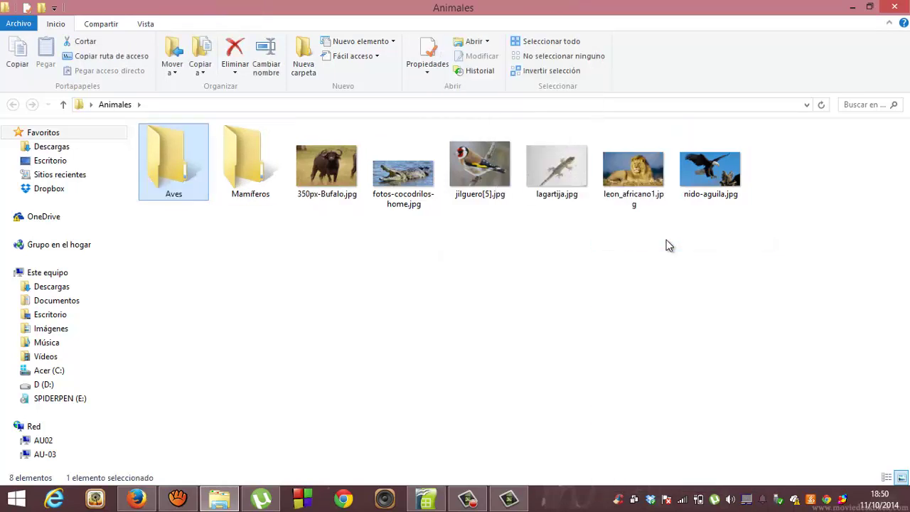
Create a third subfolder named "Reptiles" inside the Animales folder
right_click(483, 260)
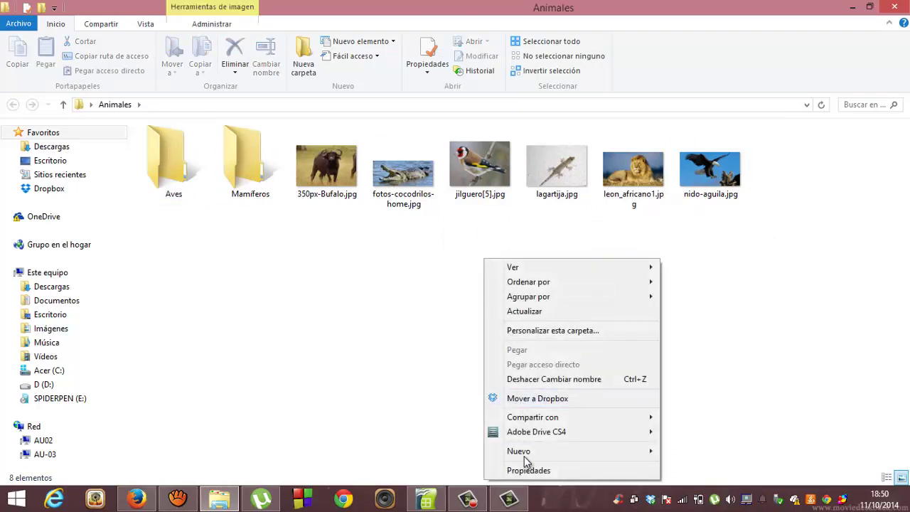
mouse_move(523, 457)
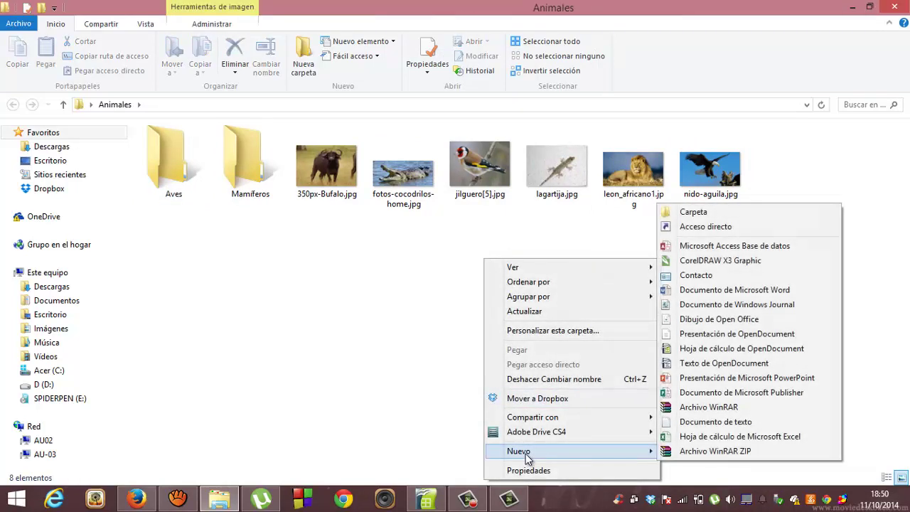
left_click(702, 211)
type("Reptiles")
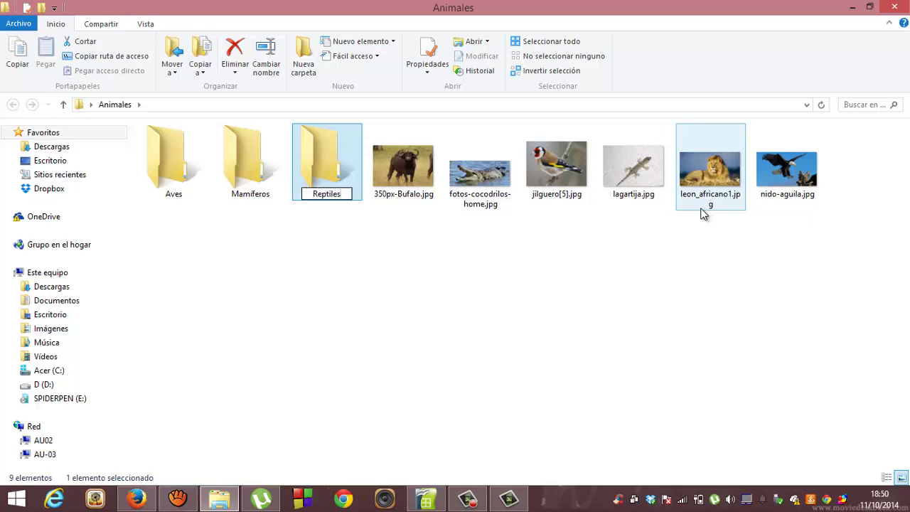
key("Return")
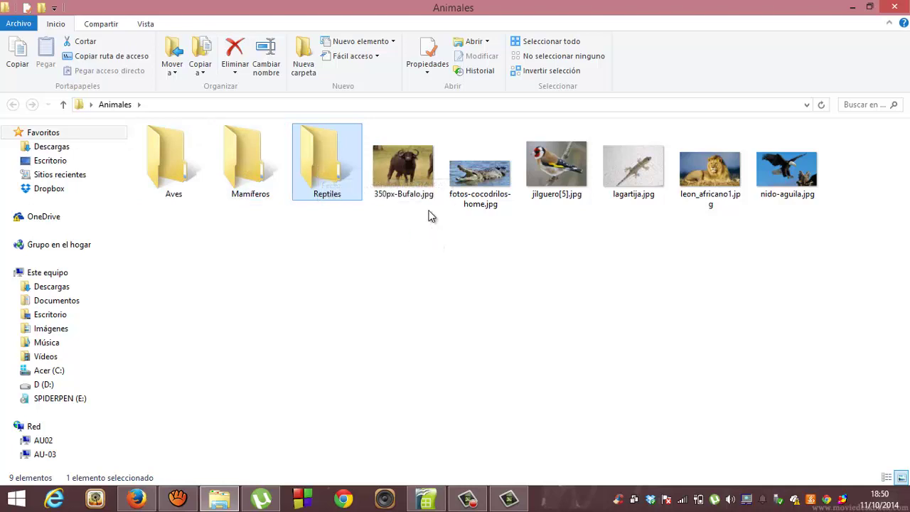
Move the pictures 350px-Bufalo.jpg and leon_africano1.jpg into the Mamíferos folder, one after the other
left_click_drag(415, 159, 258, 180)
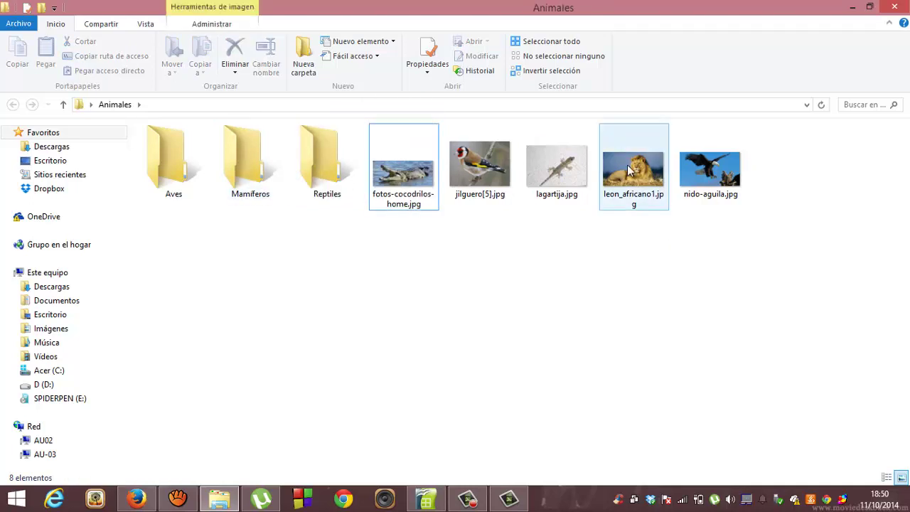
left_click_drag(632, 172, 257, 186)
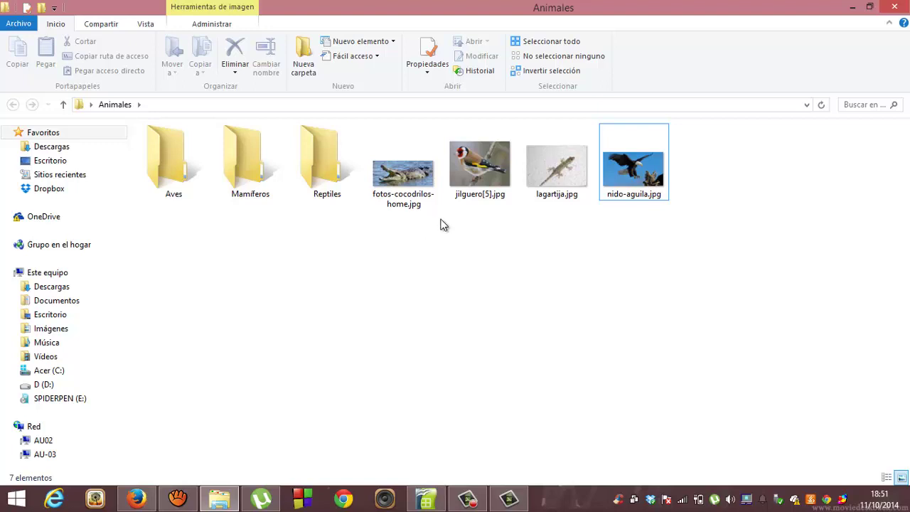
left_click(478, 182)
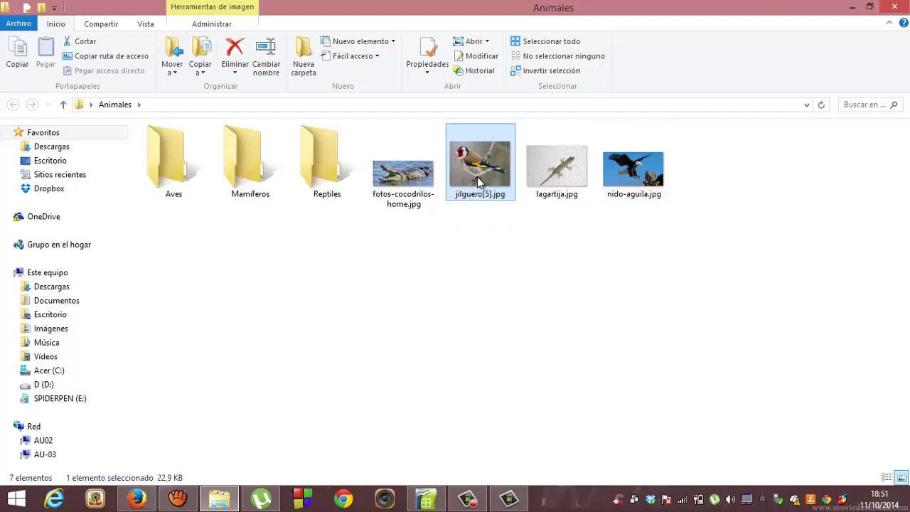
left_click(620, 176, "ctrl")
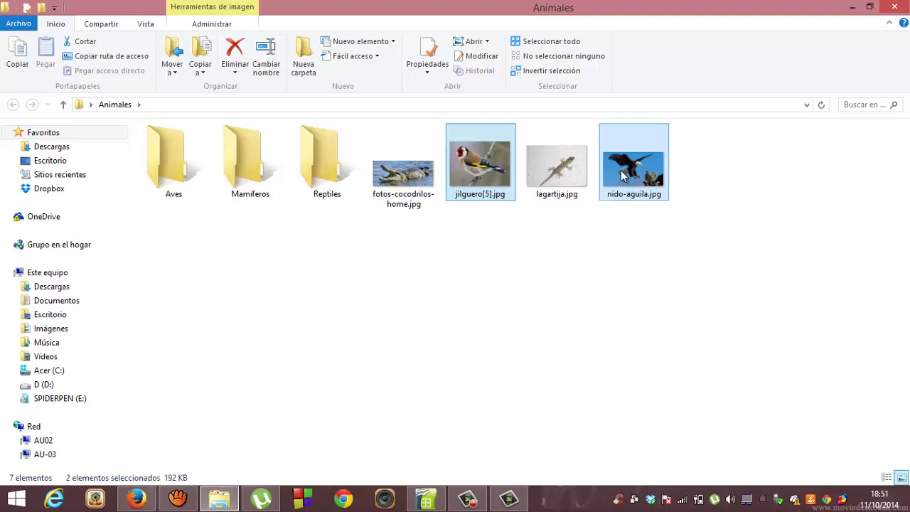
left_click(768, 232)
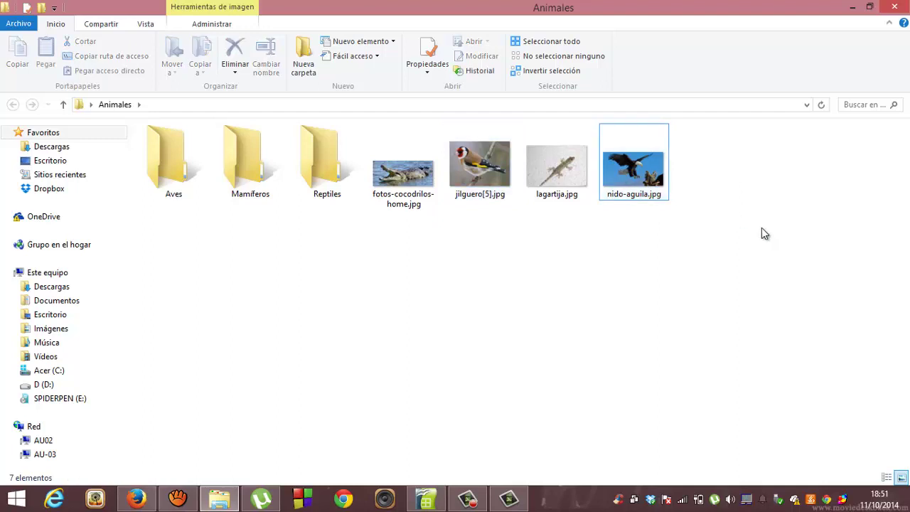
Move the bird pictures nido-aguila.jpg and jilguero[5].jpg into the Aves folder together
left_click(648, 181)
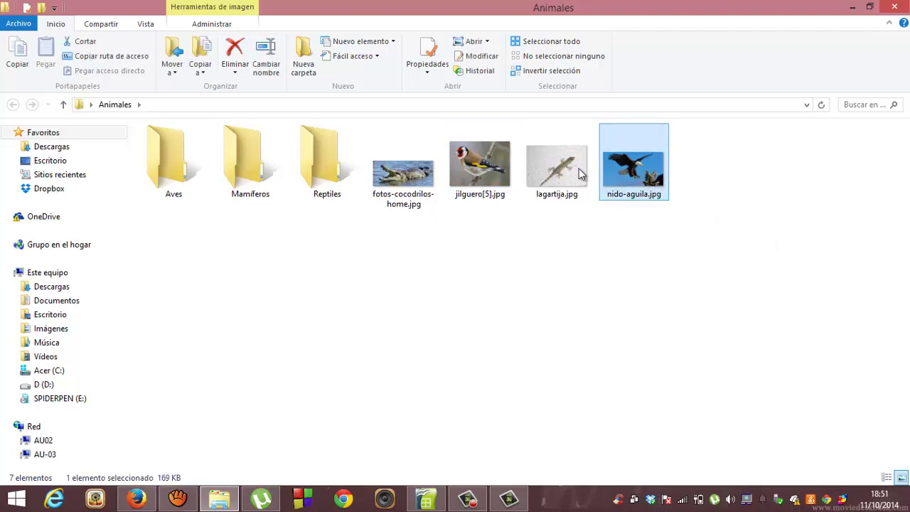
left_click(497, 176, "ctrl")
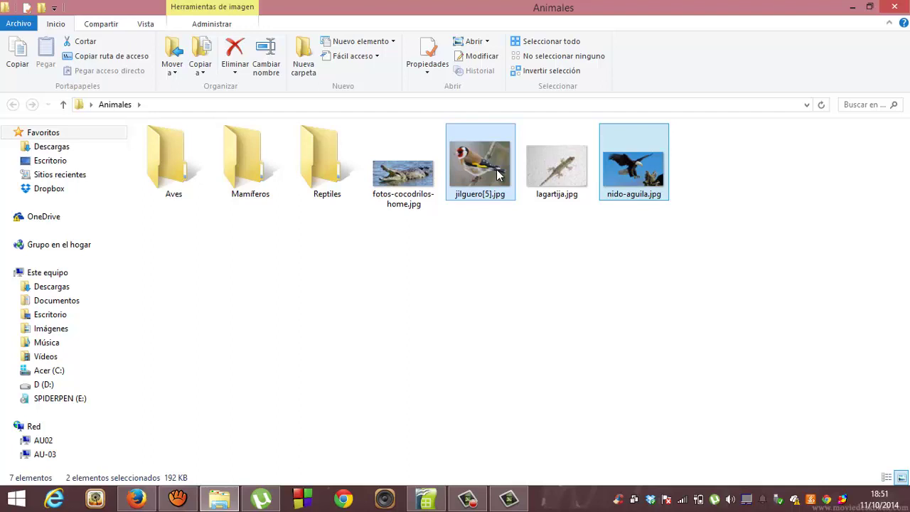
left_click_drag(498, 174, 167, 168)
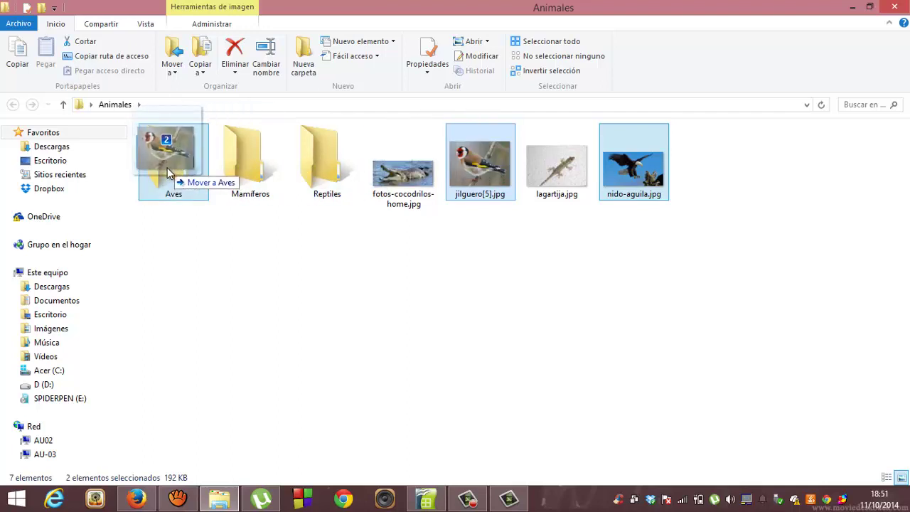
left_click_drag(167, 168, 167, 167)
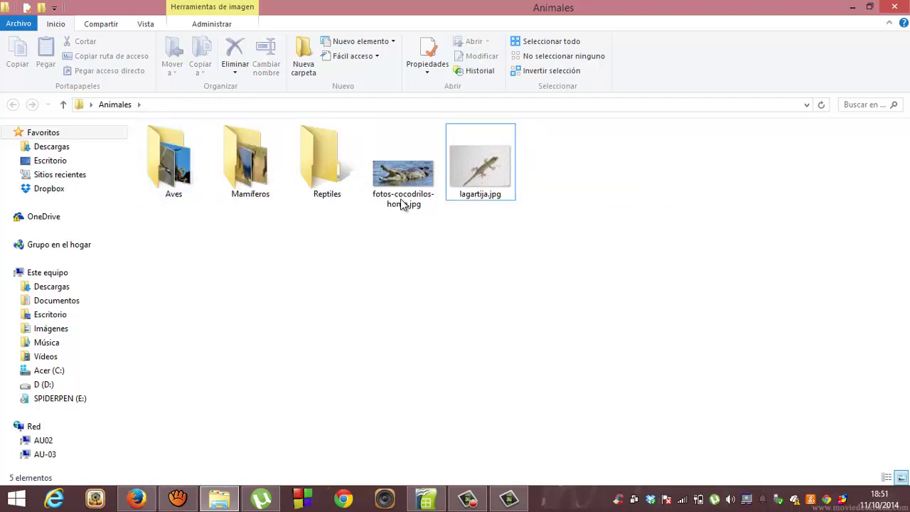
Move fotos-cocodrilos-home.jpg and lagartija.jpg together into the Reptiles folder, and open that folder
left_click(417, 178)
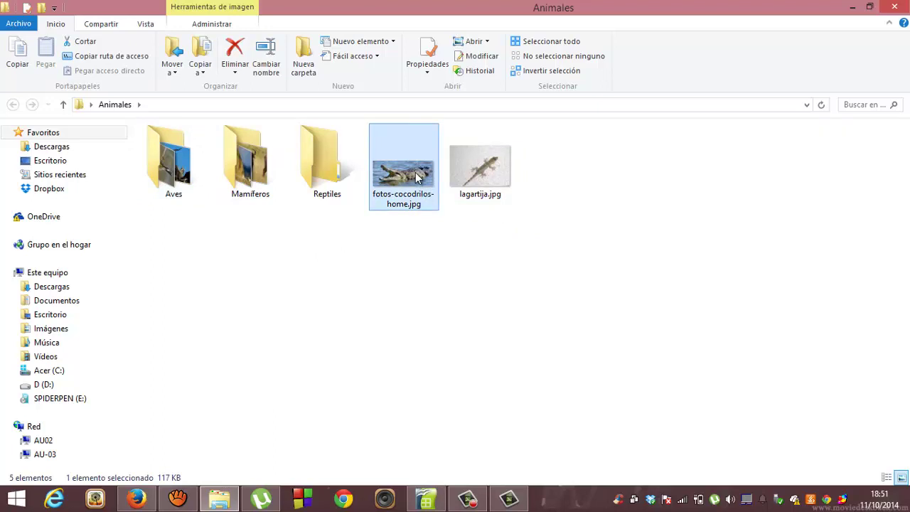
left_click(501, 154, "ctrl")
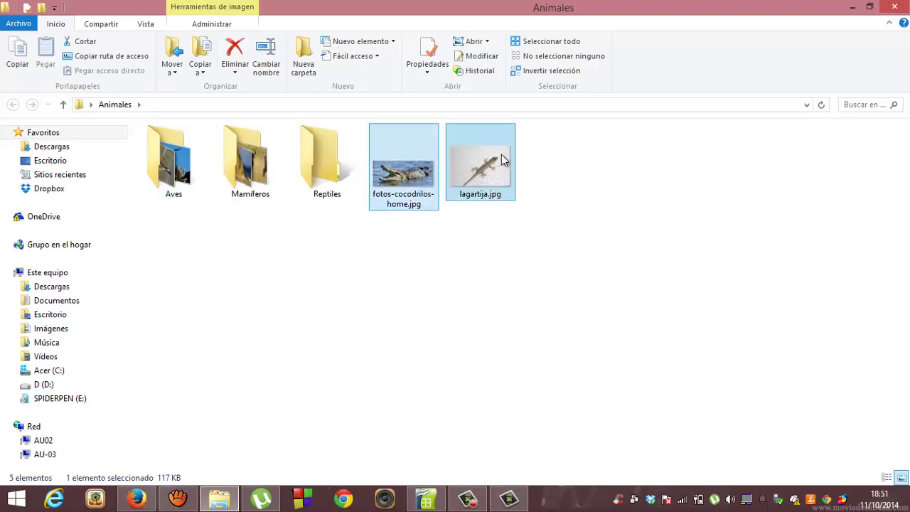
left_click(501, 154, "ctrl")
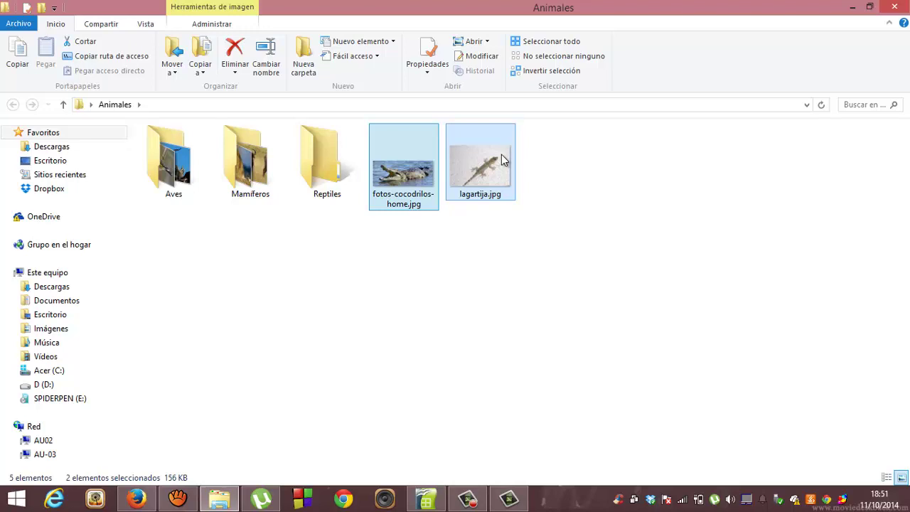
left_click_drag(501, 160, 337, 176)
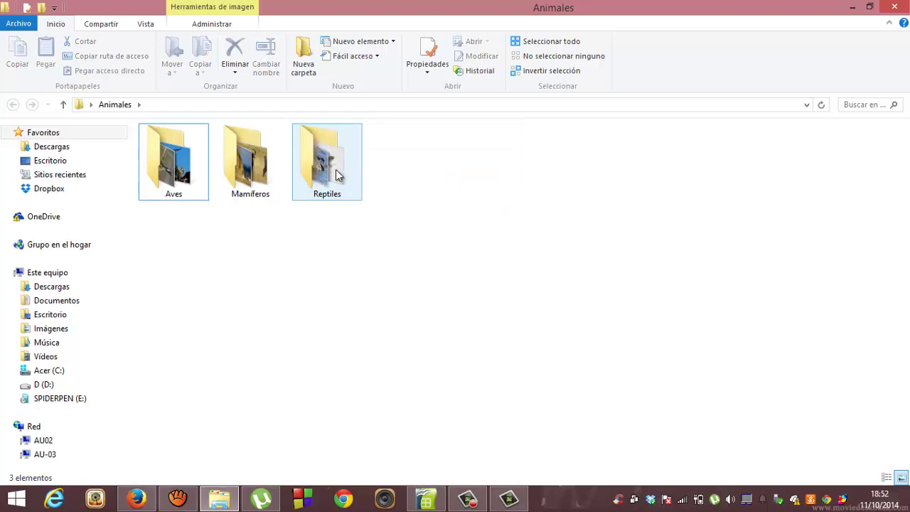
double_click(337, 176)
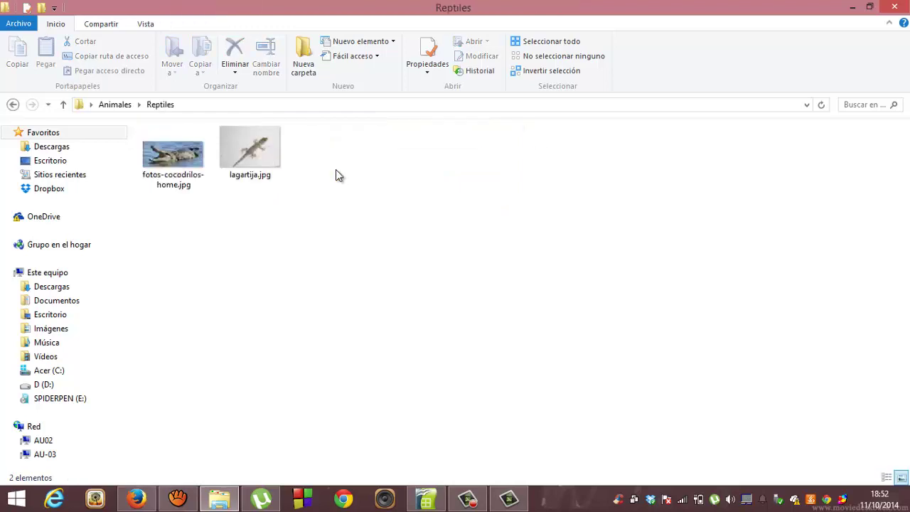
Switch to Firefox and search Google Images for "sapo" in the open lagartija search page
left_click(136, 497)
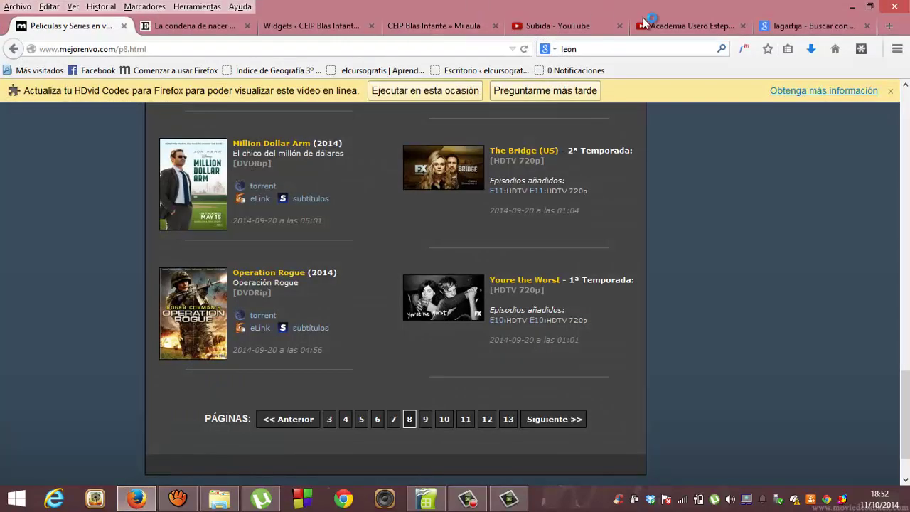
left_click(798, 27)
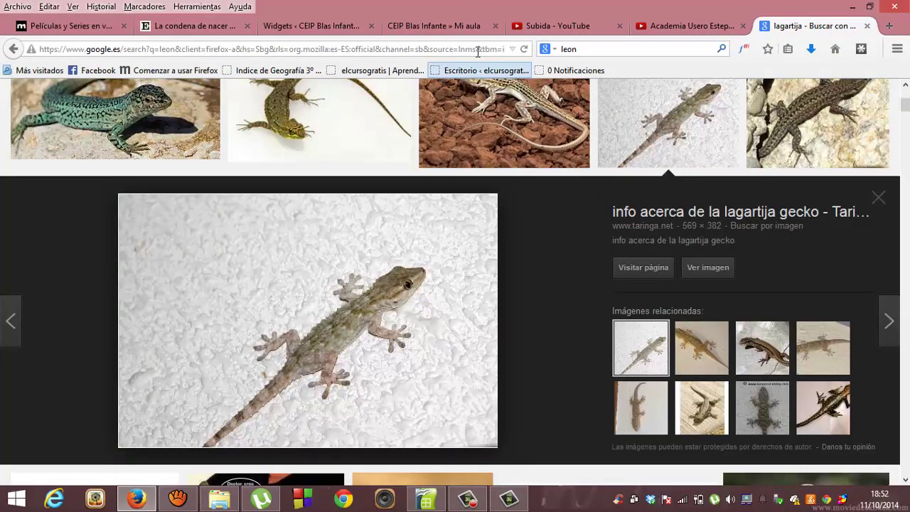
left_click(567, 49)
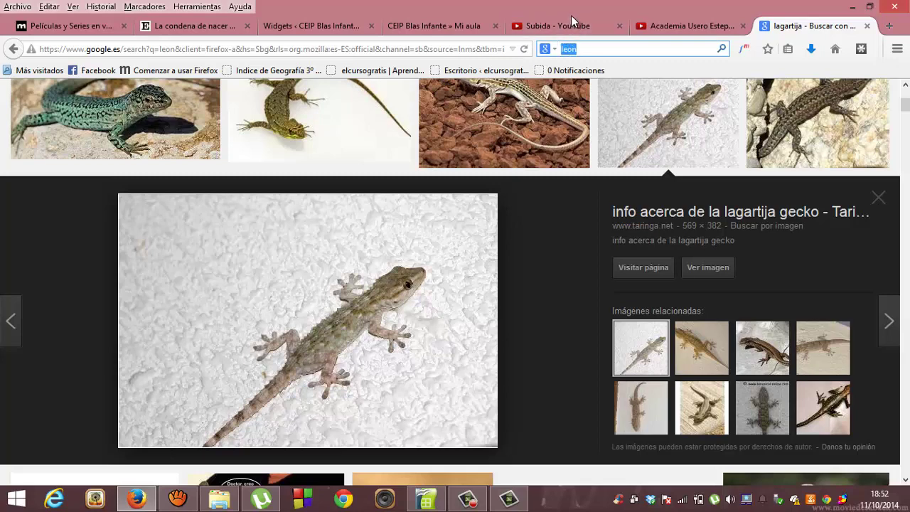
type("sapo")
key("Return")
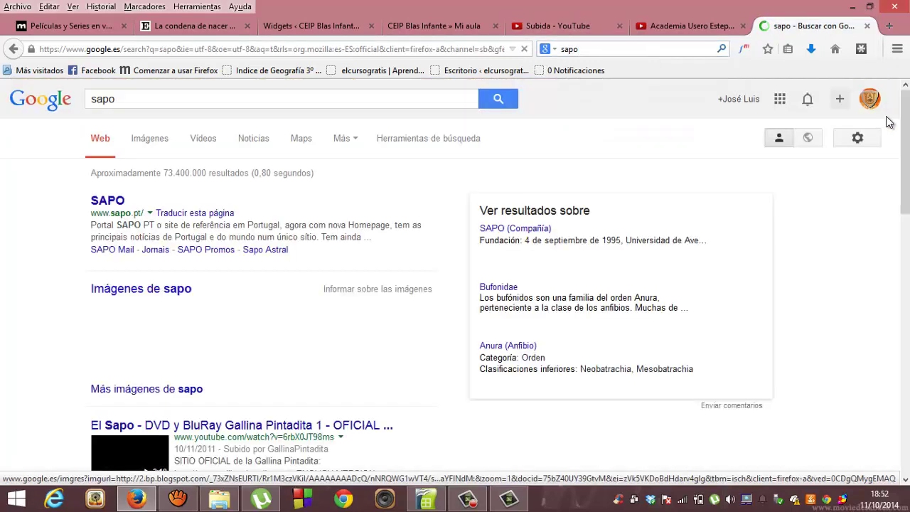
left_click(164, 144)
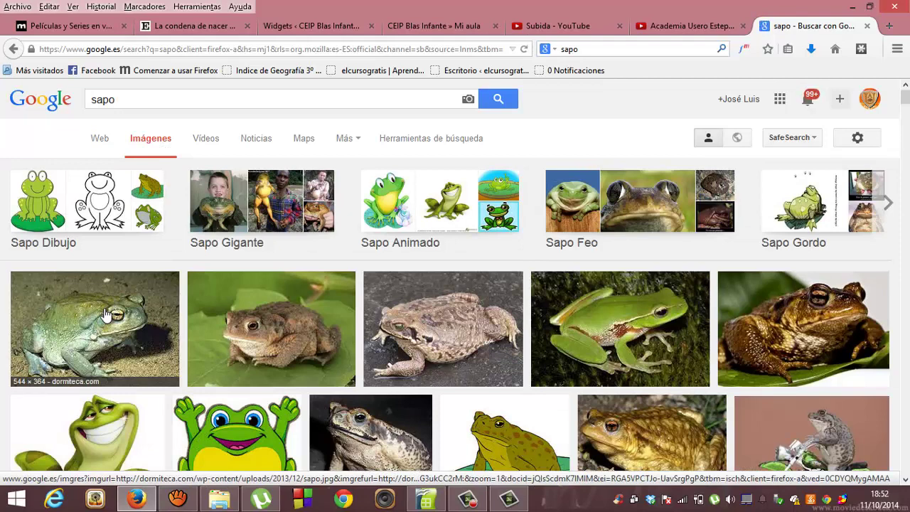
Enlarge the first toad picture in the results and start saving it as sapo.jpg, choosing the desktop's Animales folder
left_click(105, 314)
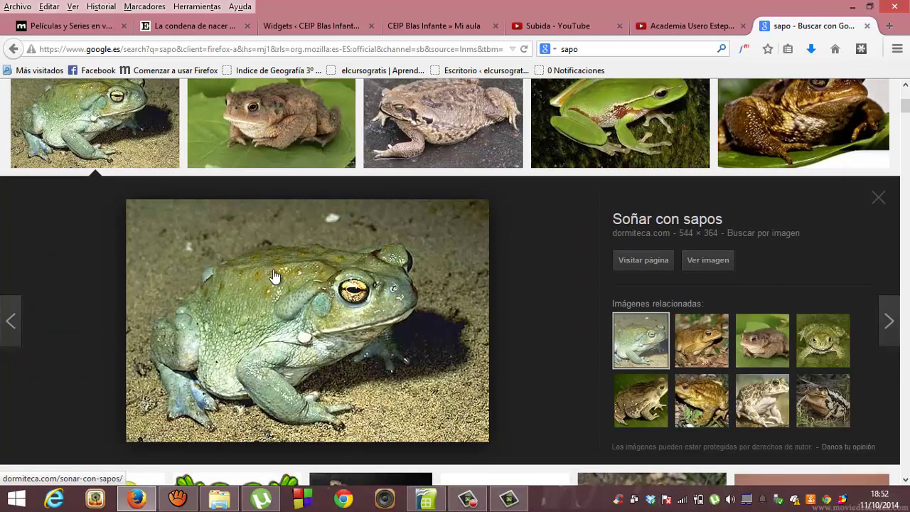
right_click(275, 276)
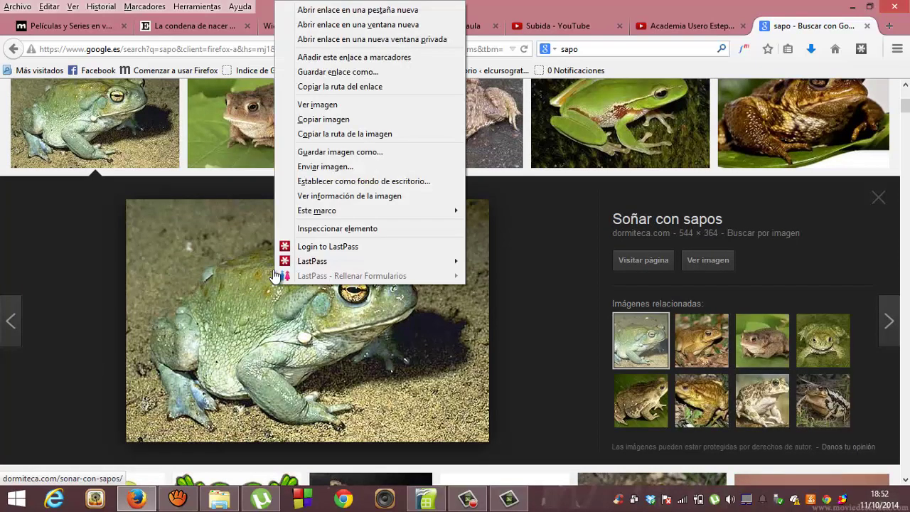
left_click(315, 152)
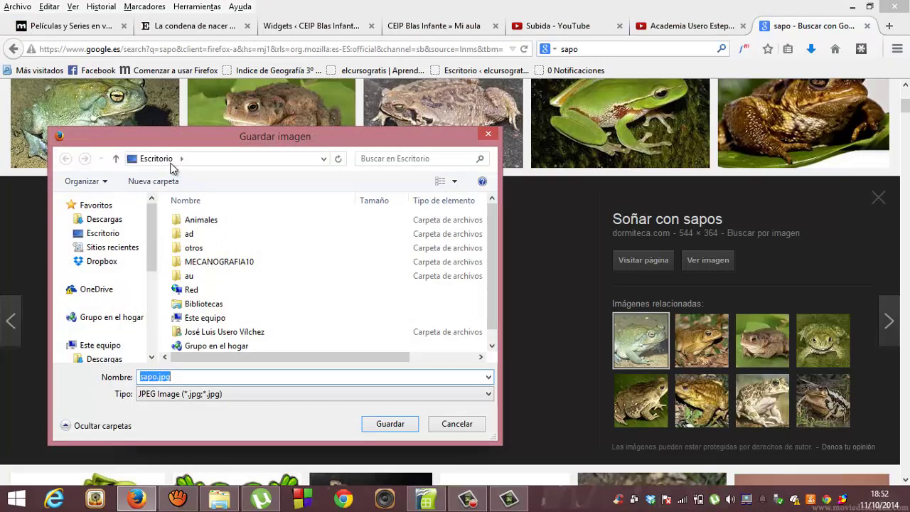
double_click(195, 219)
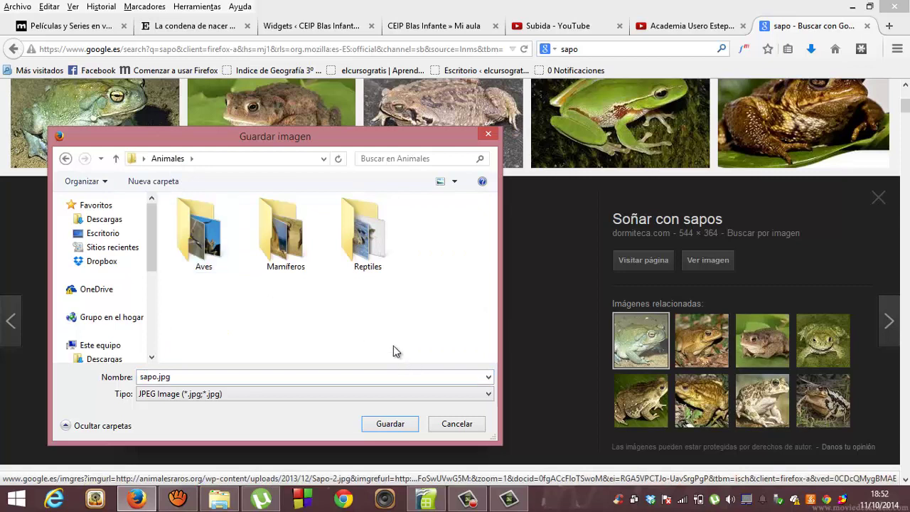
Create a new subfolder named "Anfibios" inside Animales while saving the toad picture
left_click(153, 181)
left_click(153, 181)
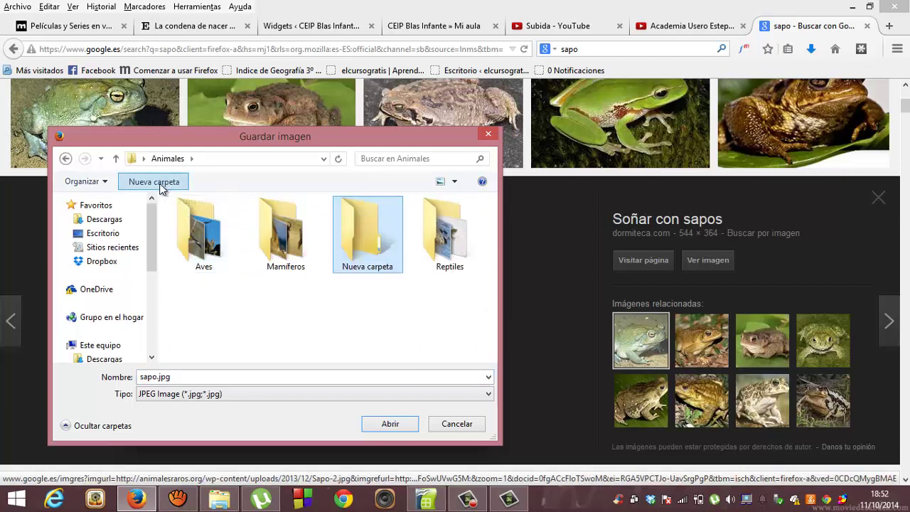
type("Anfibios")
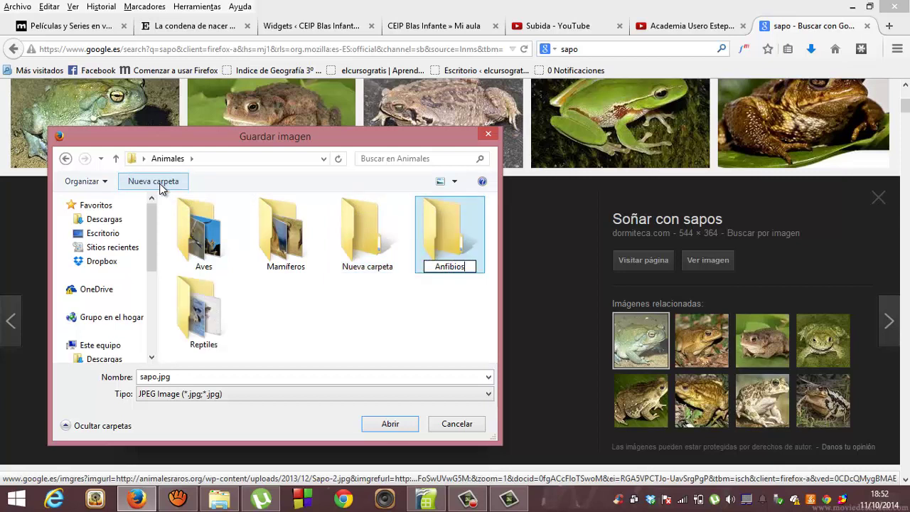
key("Return")
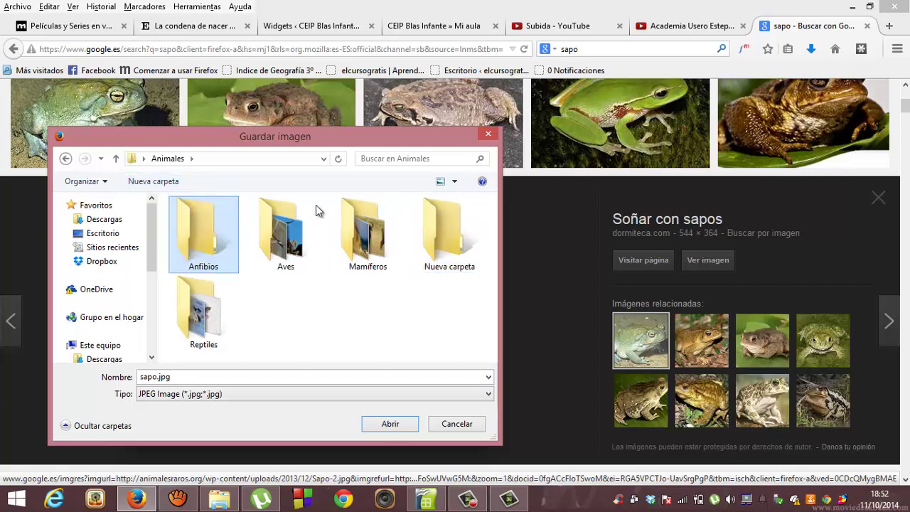
Delete the extra "Nueva carpeta" folder from Animales and save sapo.jpg in the Anfibios folder
left_click(436, 219)
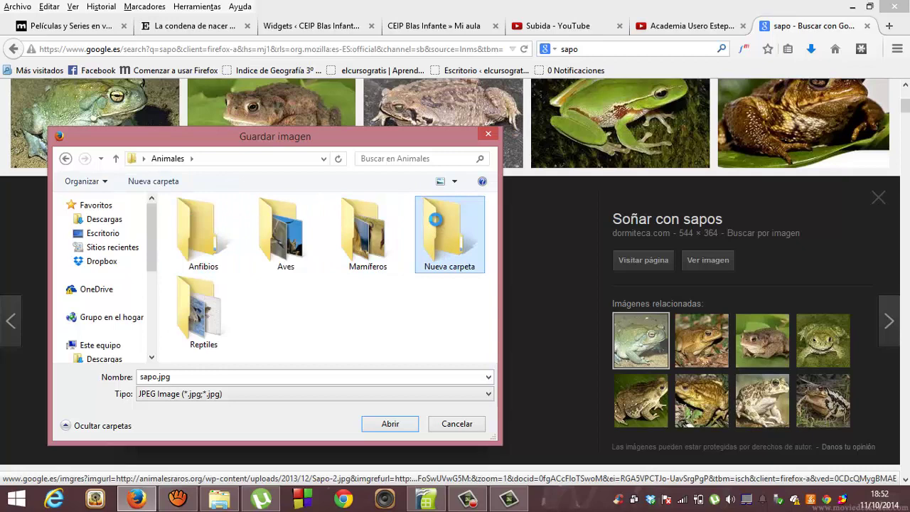
right_click(435, 219)
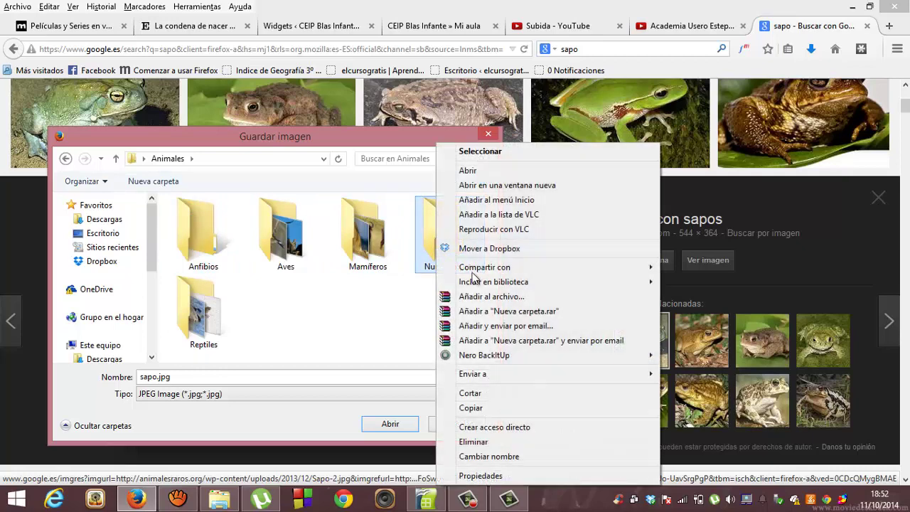
left_click(505, 442)
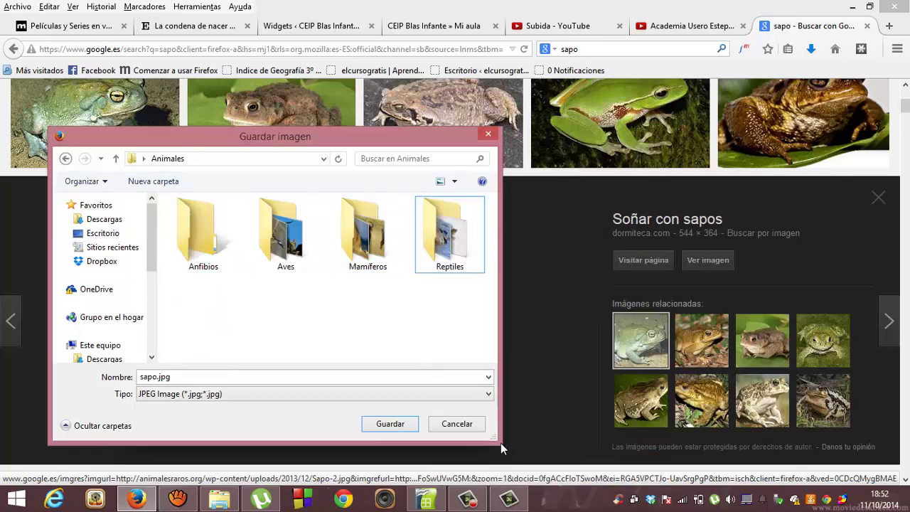
double_click(219, 252)
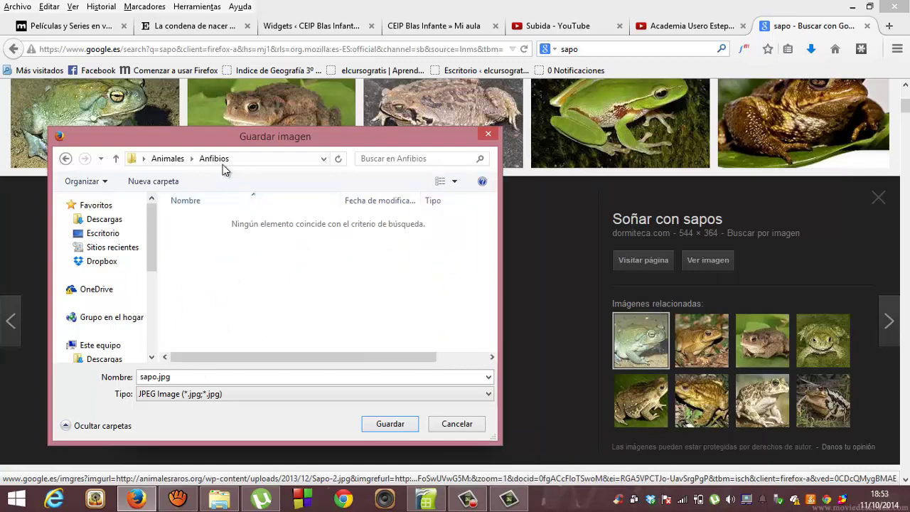
left_click(387, 425)
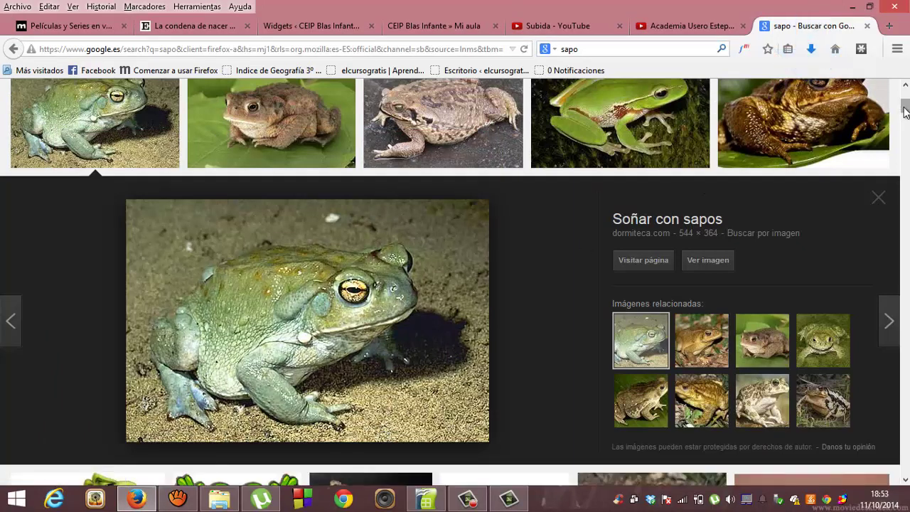
Replace the image search term with "rana" and run the search
left_click_drag(905, 111, 904, 89)
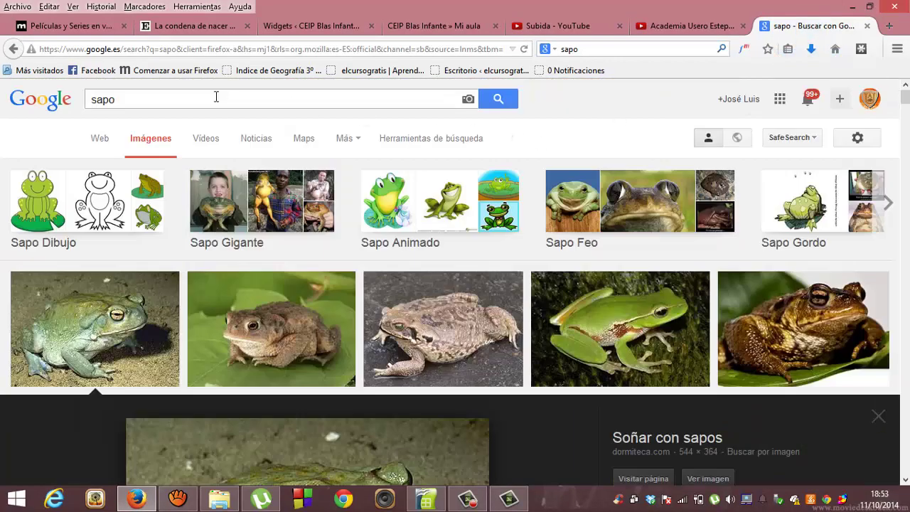
left_click_drag(164, 103, 50, 123)
type("rana")
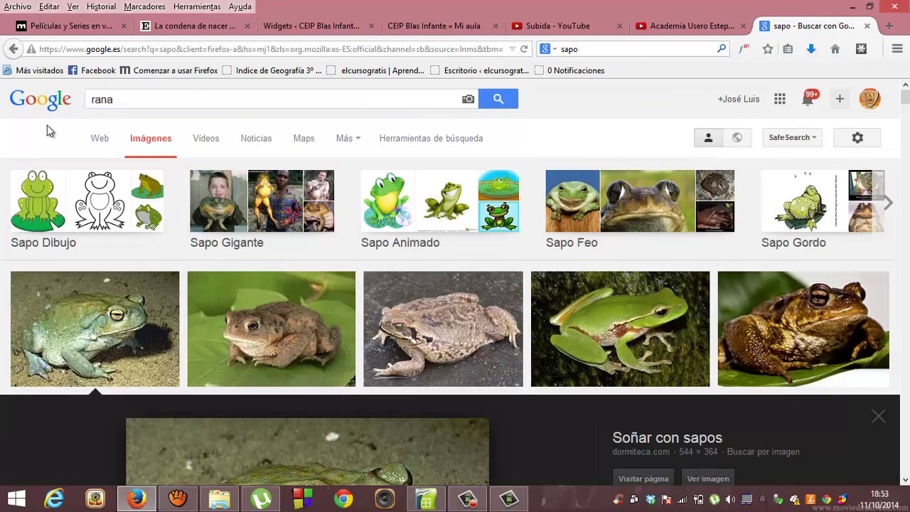
key("Return")
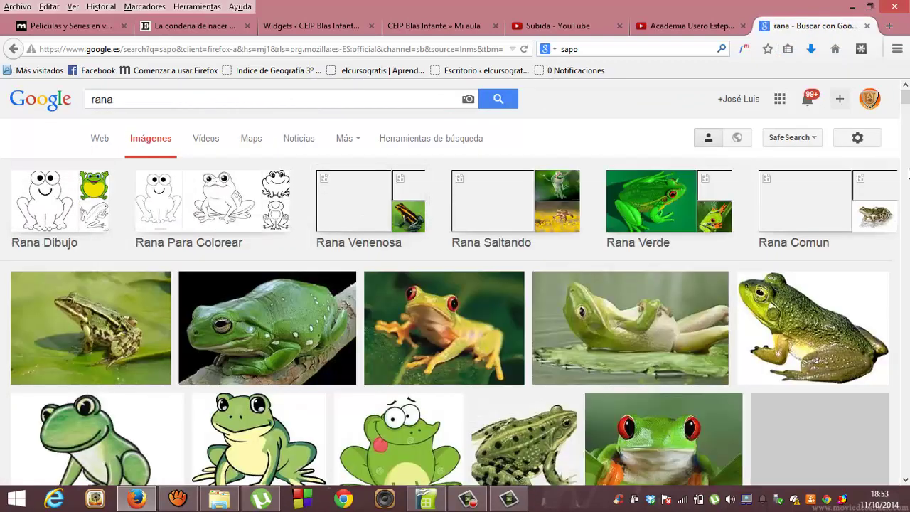
Enlarge the picture of the green tree frog sitting on a leaf and save it as treefroggreen03np6.jpg in Anfibios
scroll(905, 103, "down", 2)
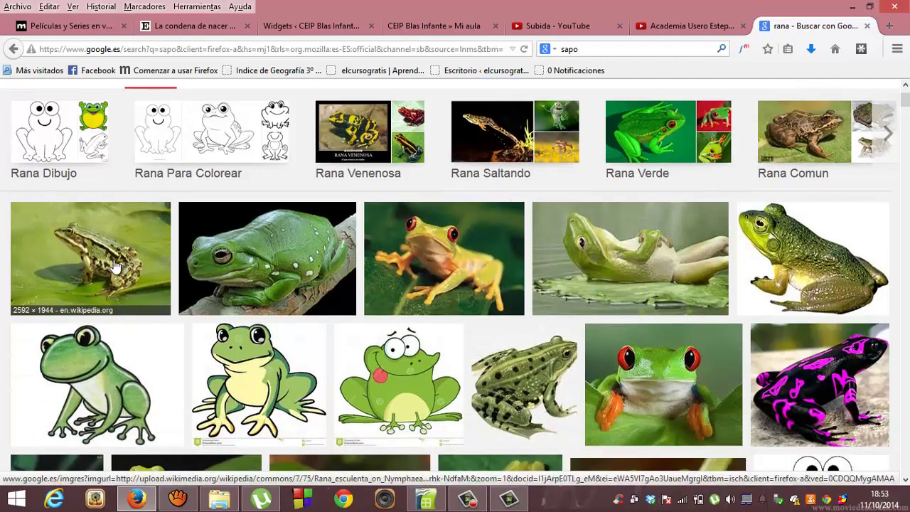
left_click_drag(107, 264, 242, 281)
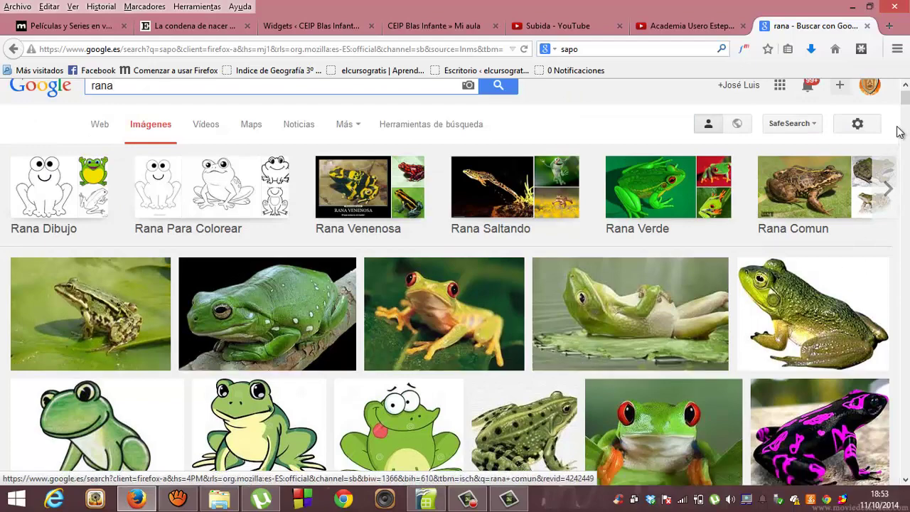
mouse_move(905, 102)
left_mouse_down()
mouse_move(906, 119)
mouse_move(906, 108)
left_mouse_up()
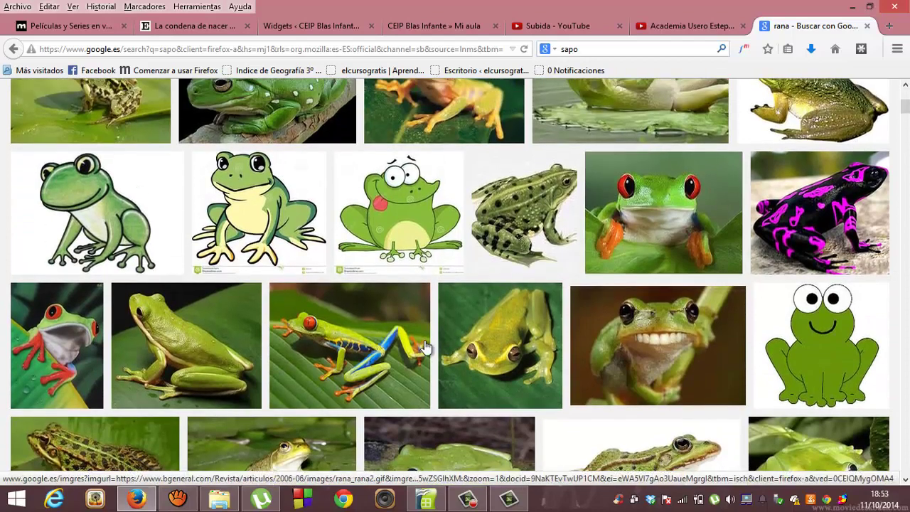
left_click(191, 339)
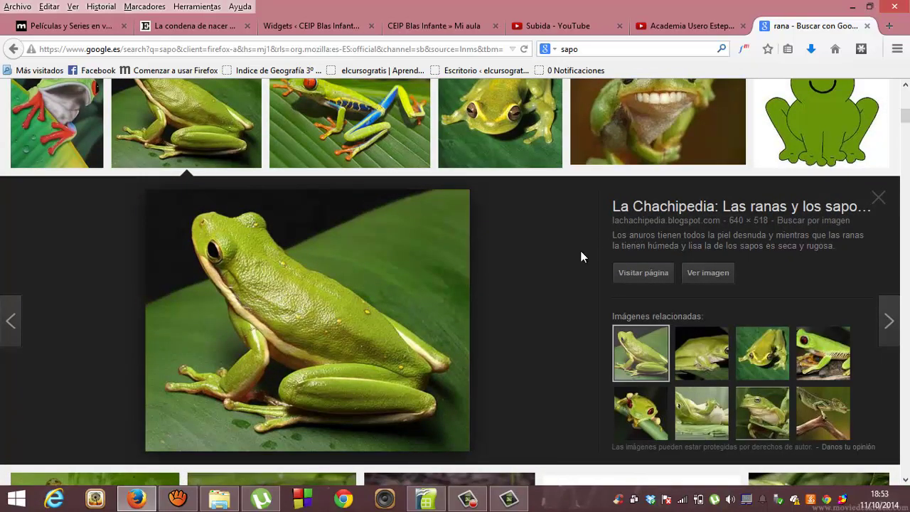
right_click(327, 280)
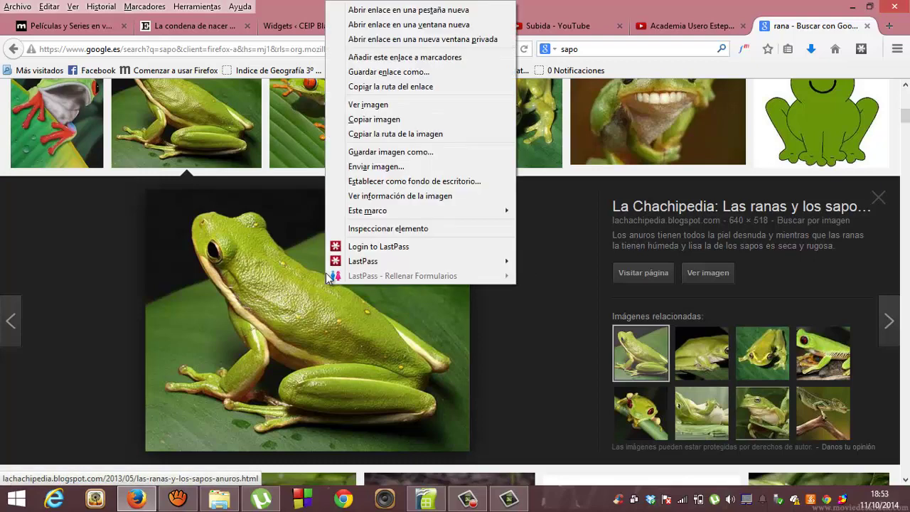
left_click(379, 152)
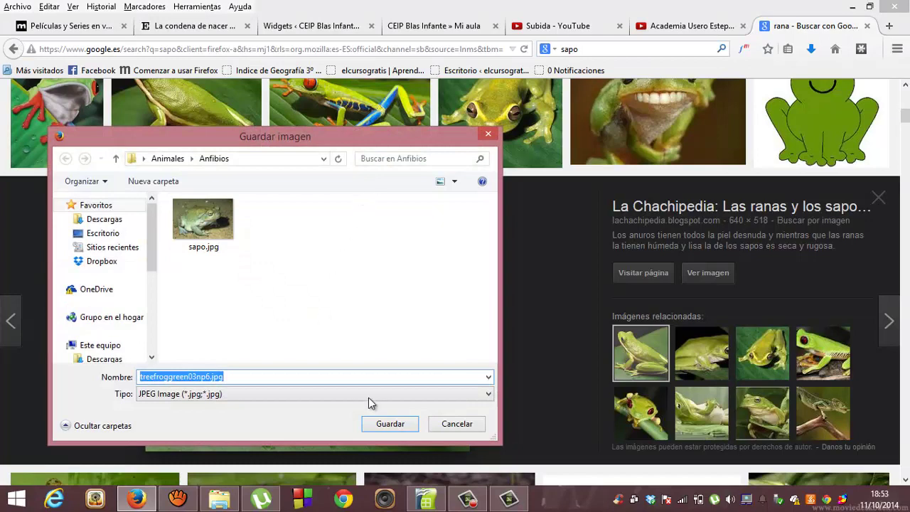
left_click(381, 424)
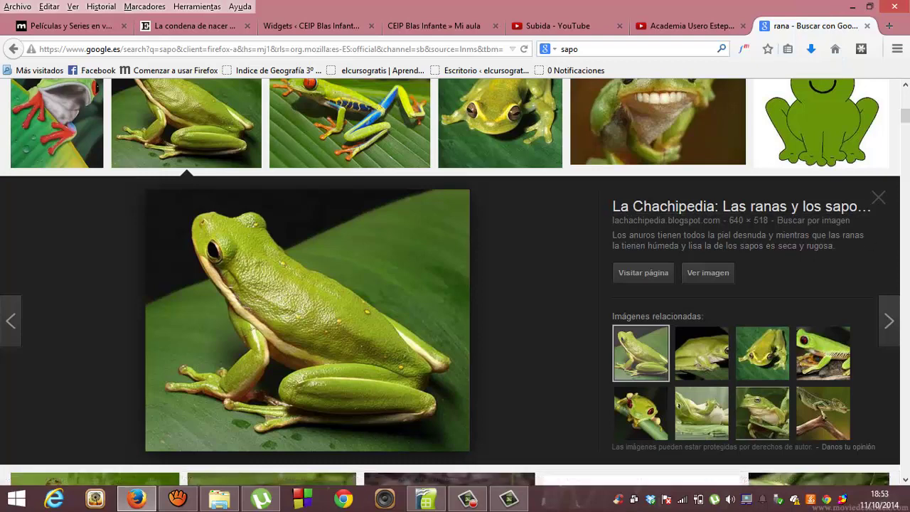
Switch to File Explorer, check the pictures in the Anfibios folder inside Animales, and close the window
left_click_drag(905, 122, 905, 97)
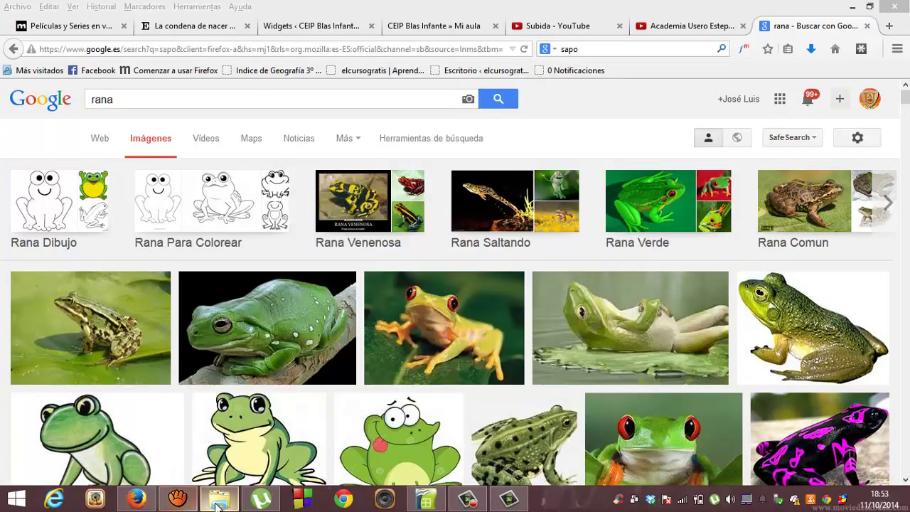
left_click(219, 500)
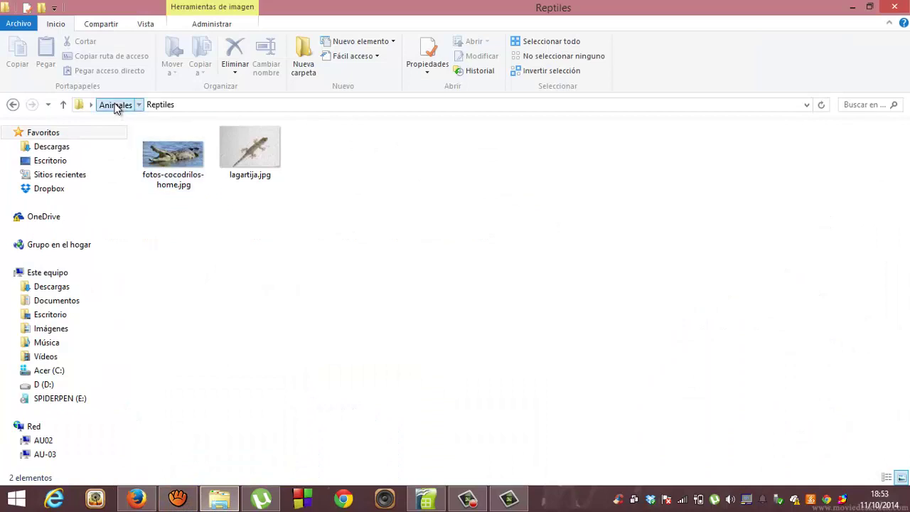
left_click(116, 105)
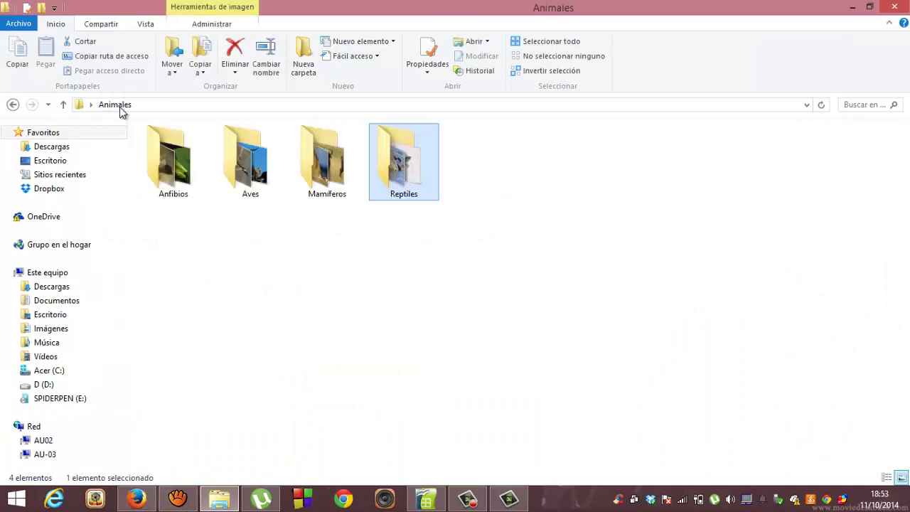
double_click(187, 167)
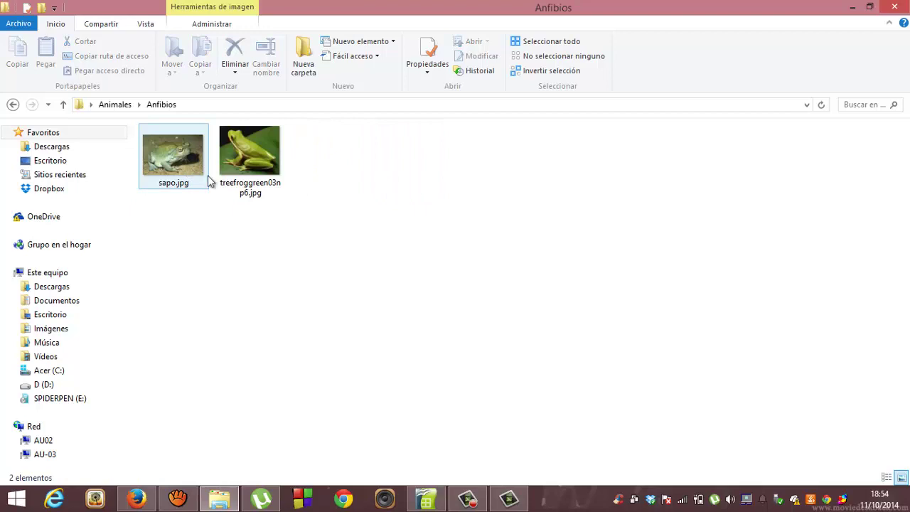
left_click(12, 105)
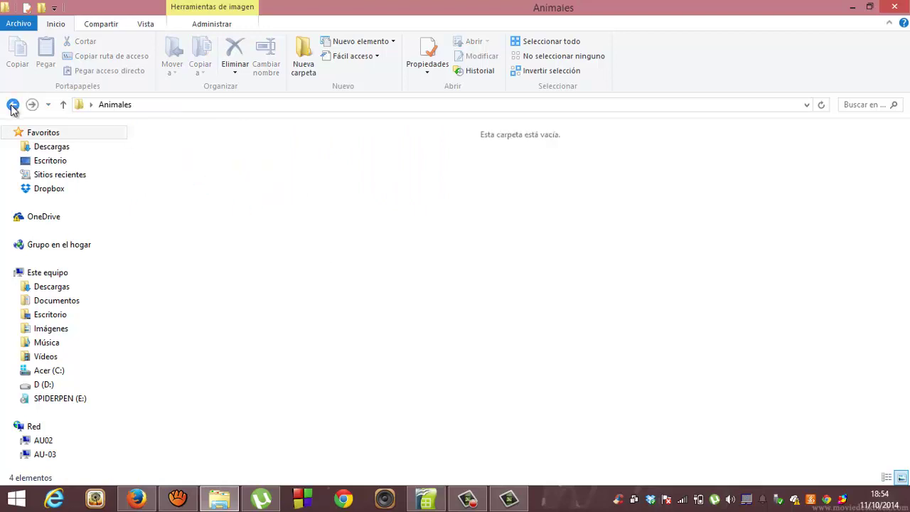
left_click(12, 106)
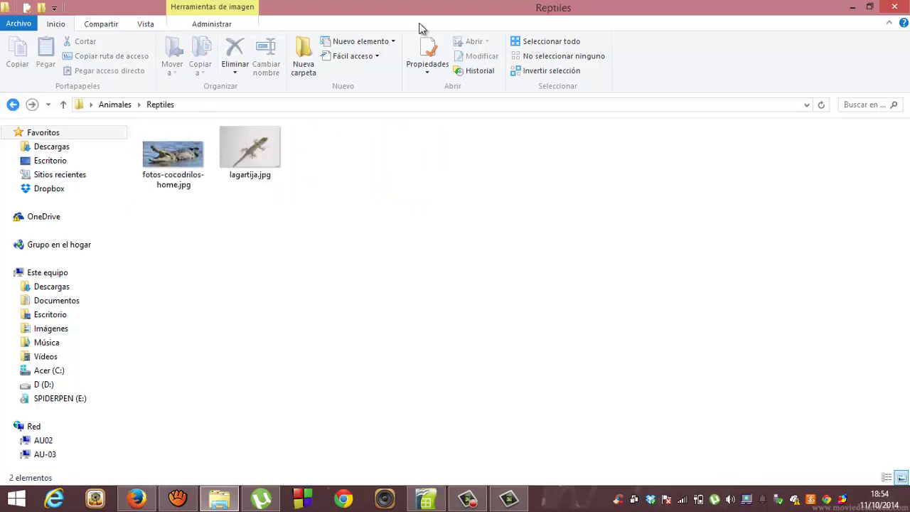
left_click(901, 7)
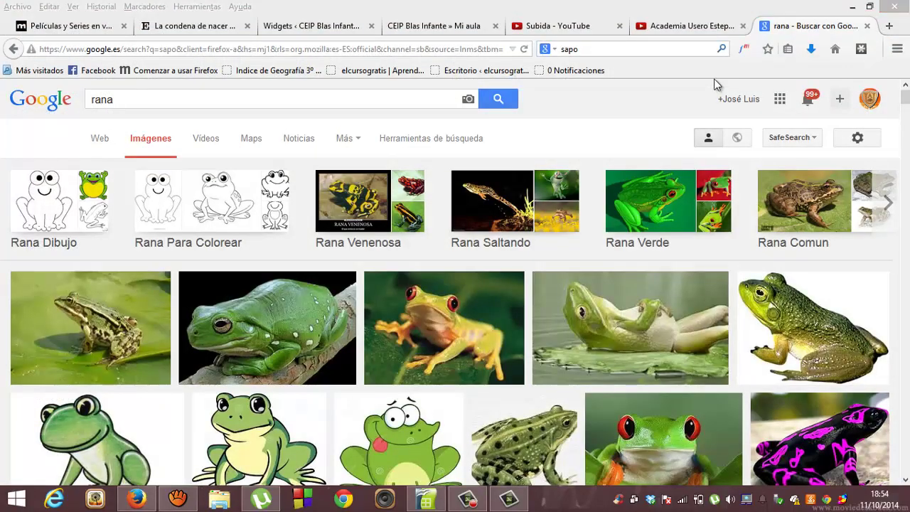
Minimize the browser, open Este equipo in a reduced File Explorer window, and move the desktop's Animales folder into Imágenes
left_click(849, 7)
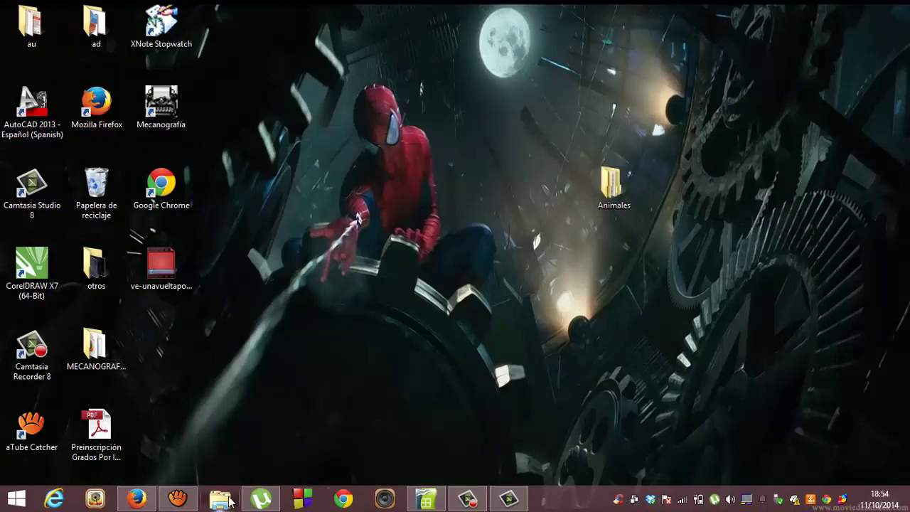
left_click(219, 498)
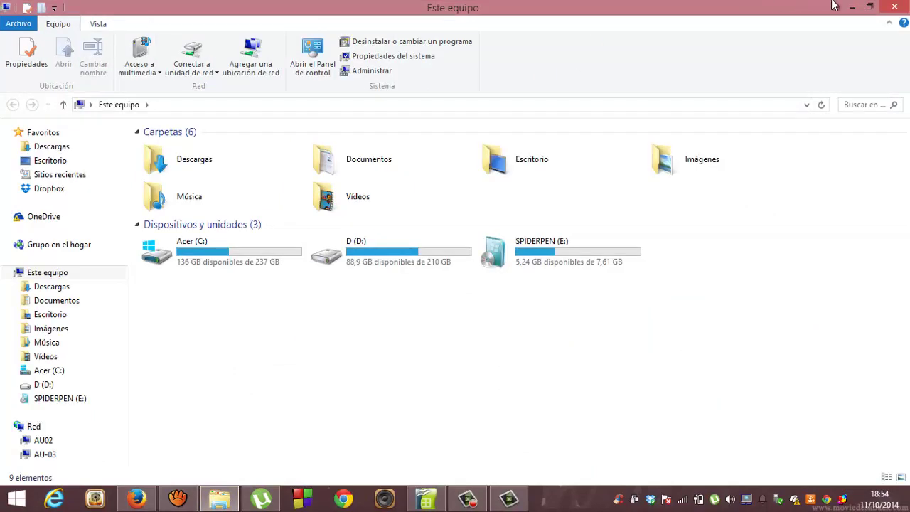
left_click(868, 8)
left_click_drag(709, 128, 197, 74)
left_click_drag(608, 188, 208, 232)
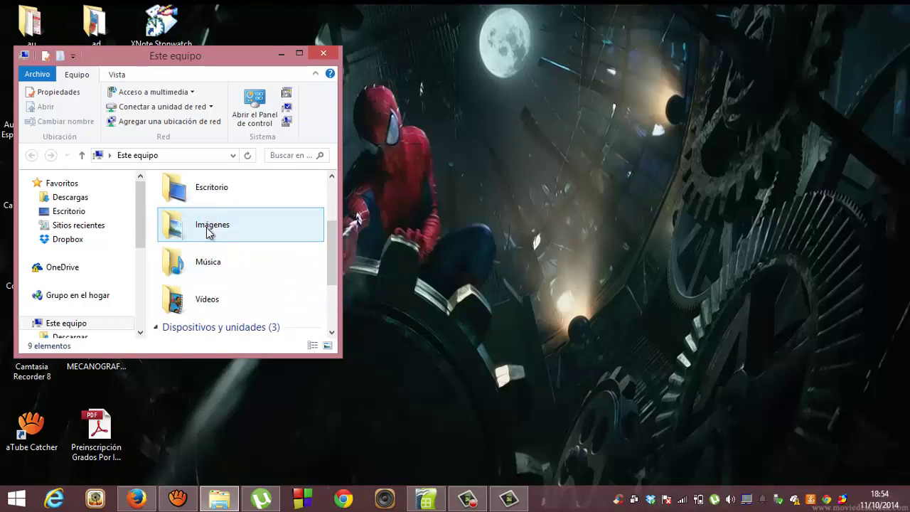
Check the moved Animales folder inside Imágenes and open its Aves subfolder
double_click(209, 232)
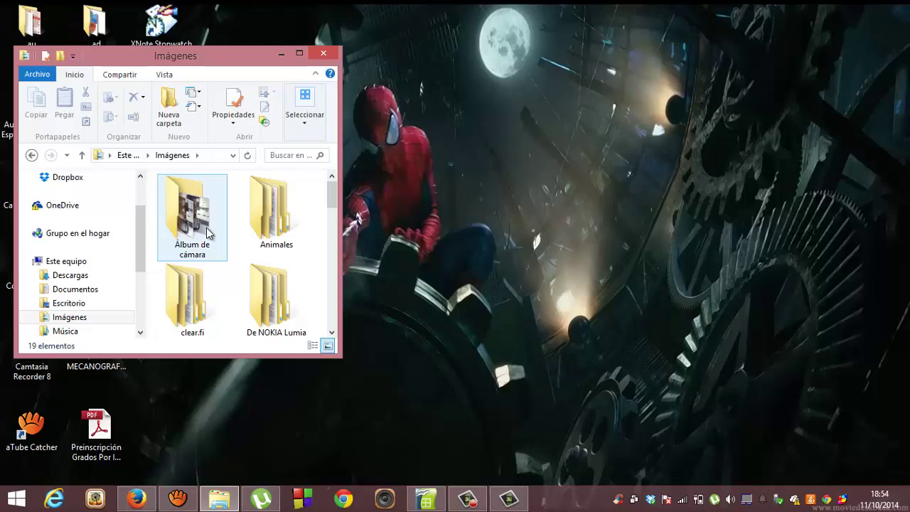
double_click(268, 222)
double_click(267, 222)
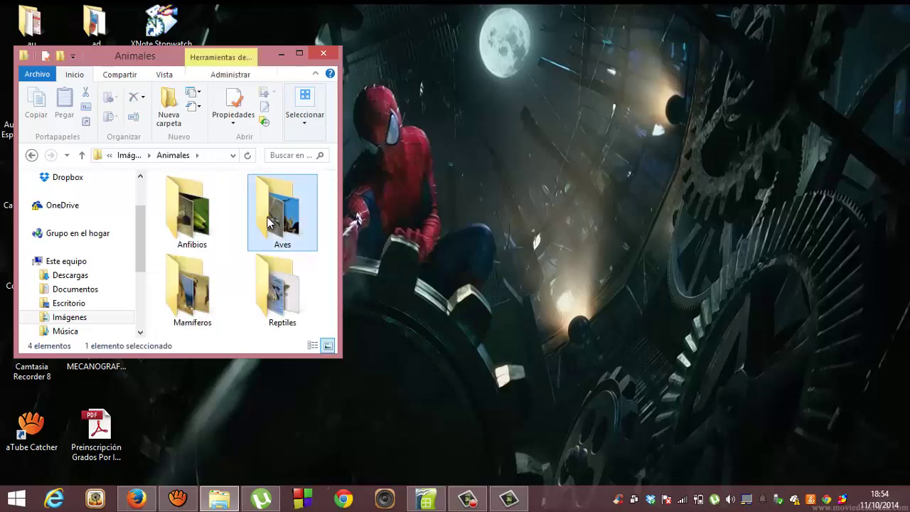
left_click(467, 499)
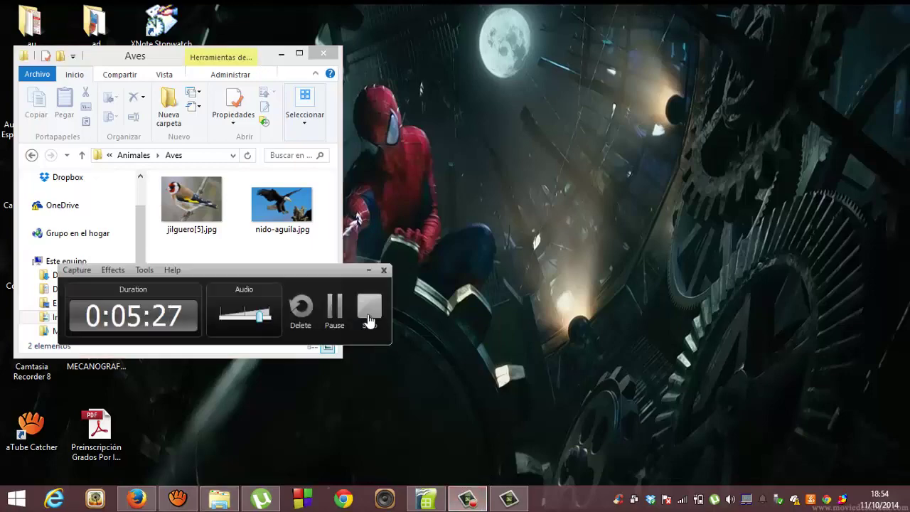